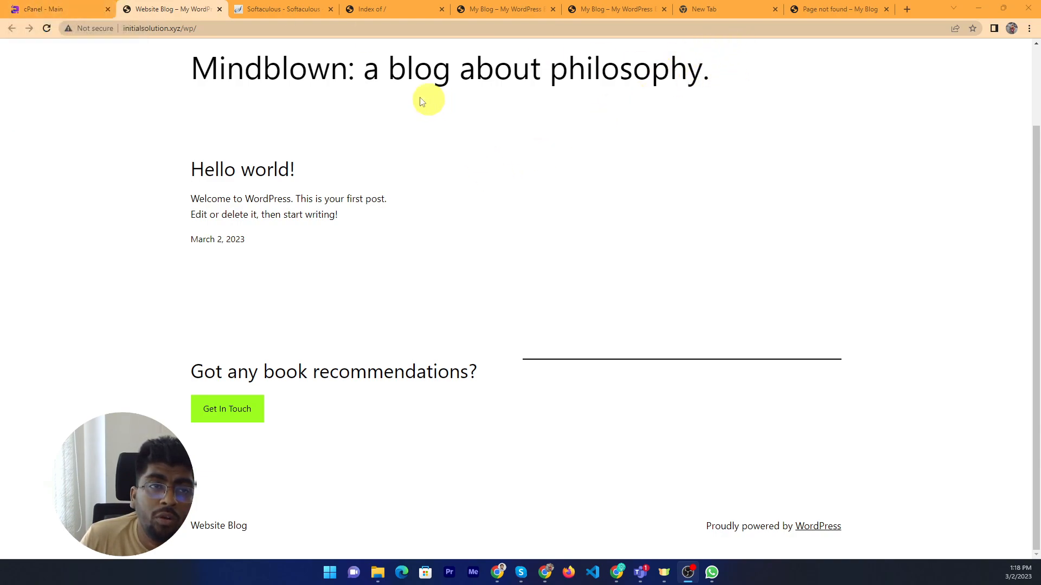
- Look over the cPanel home page and check whether initialsolution.xyz/custom opens an existing page
click(82, 8)
scroll(175, 227, up, 4)
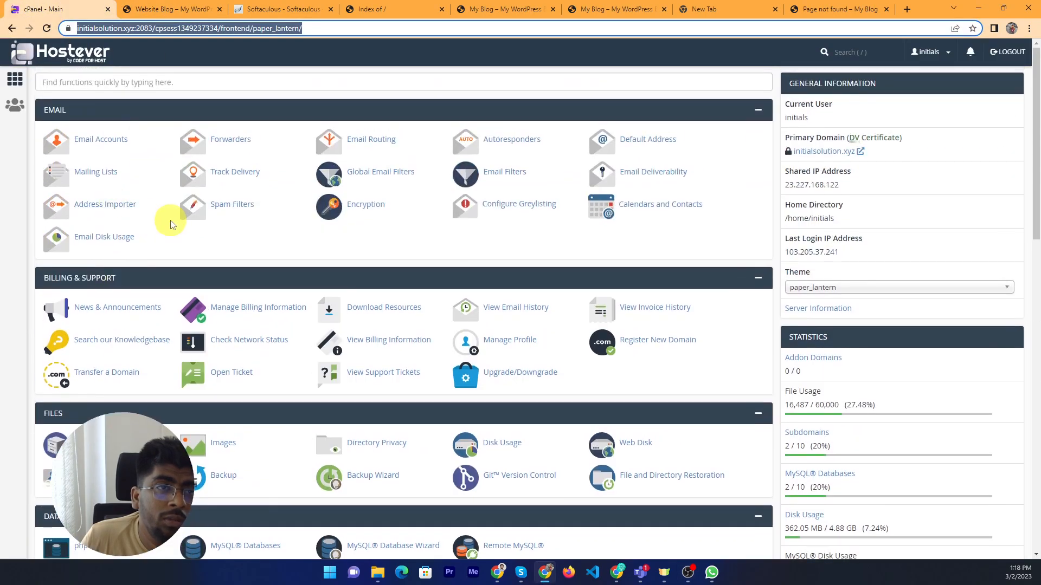
click(173, 9)
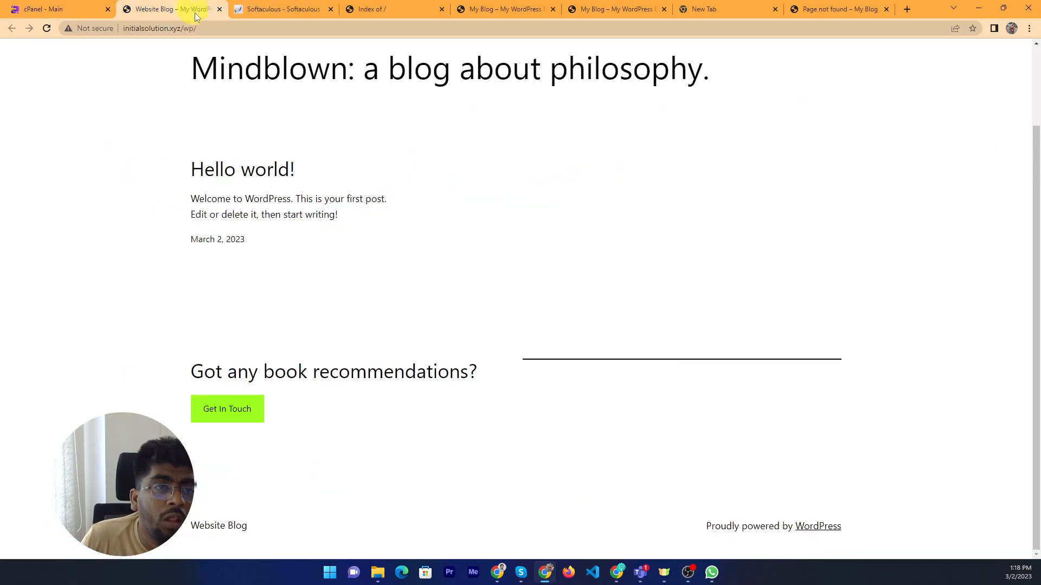
drag(182, 28, 199, 29)
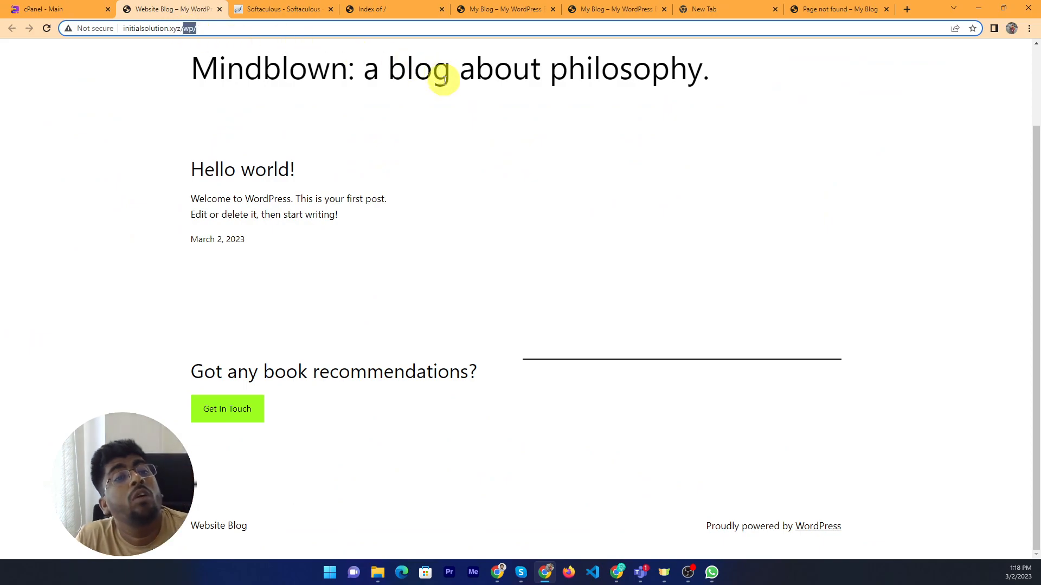
text(custo)
key(Return)
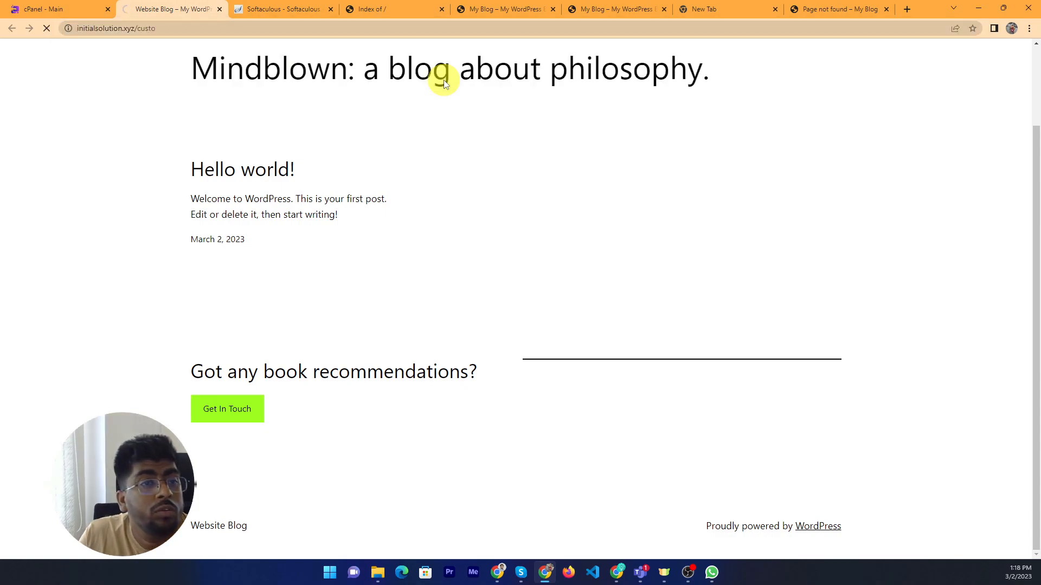
click(242, 32)
text(m)
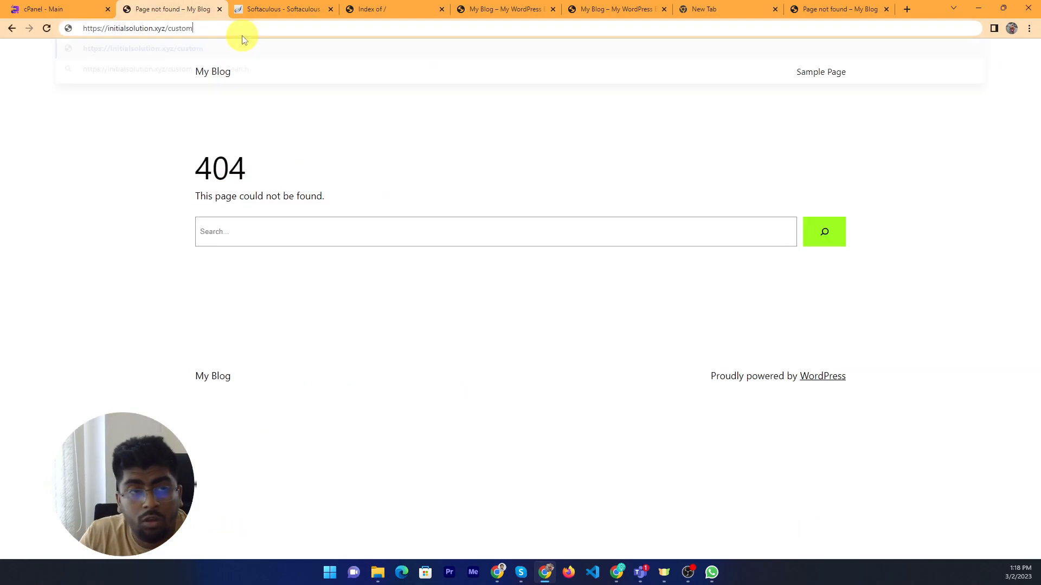
key(Return)
- Close the leftover browser tabs, keeping only cPanel and the initialsolution.xyz/custom page open
click(276, 9)
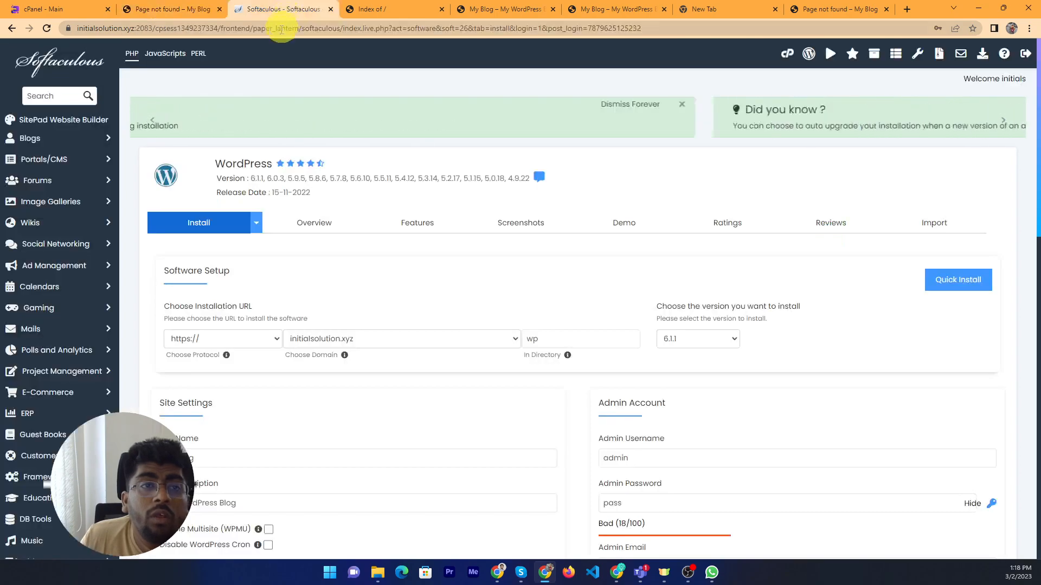
click(331, 9)
click(330, 10)
click(331, 10)
click(331, 10)
click(331, 9)
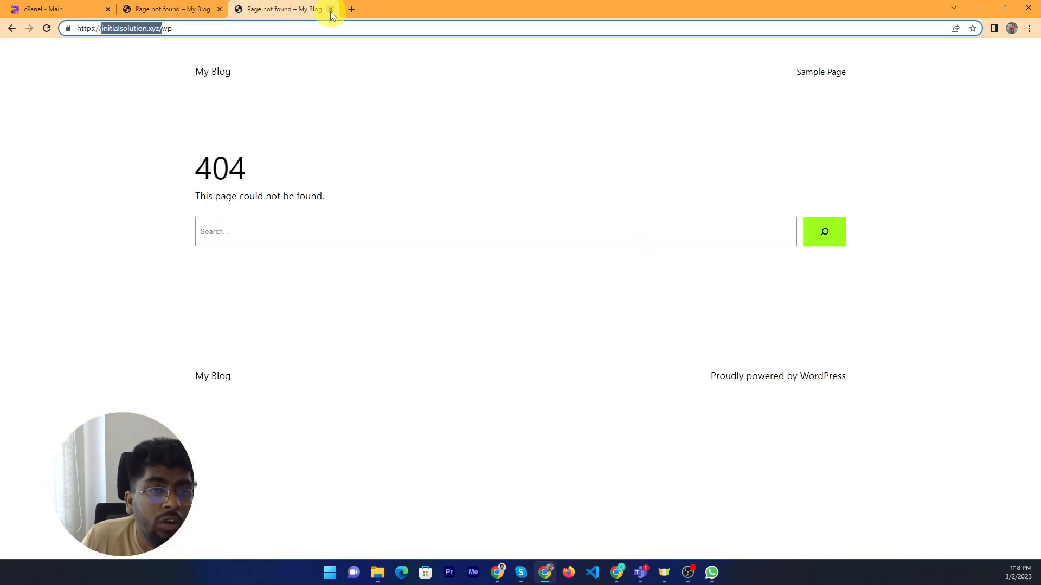
click(330, 9)
- Go to wordpress.org in a new tab and download the WordPress 6.1.1 package
click(276, 9)
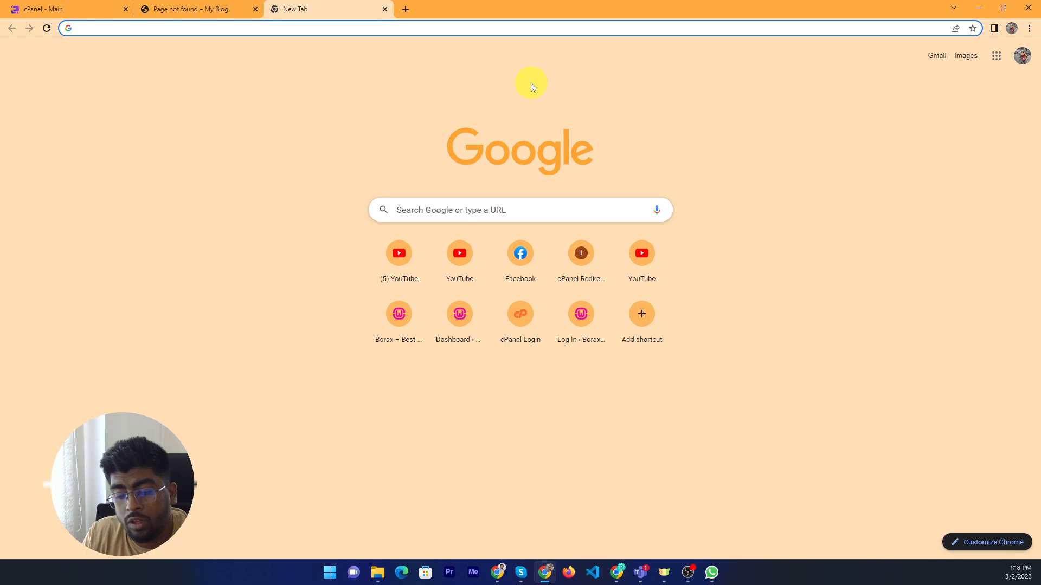
text(wordpress)
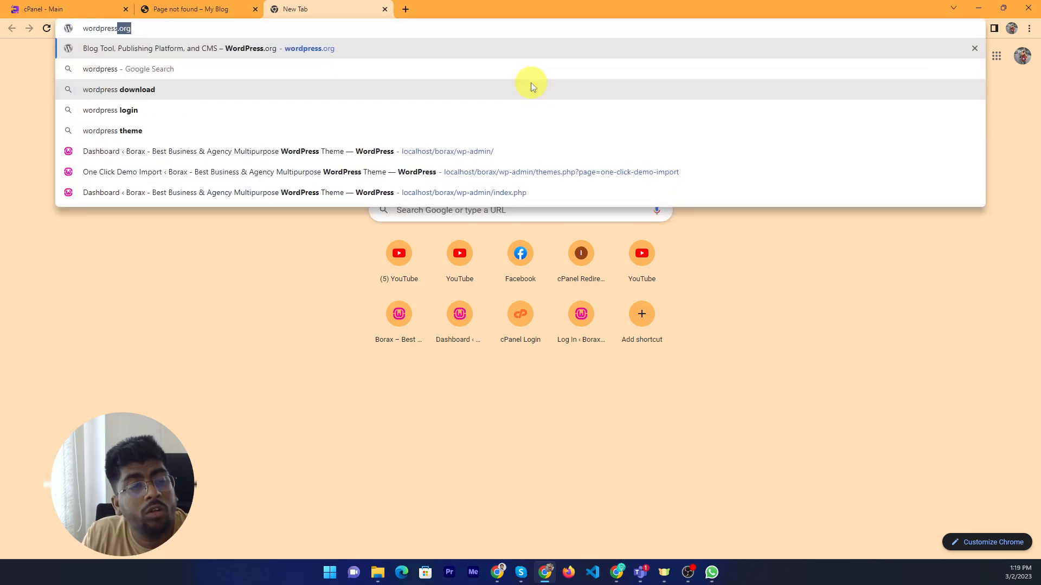
key(Return)
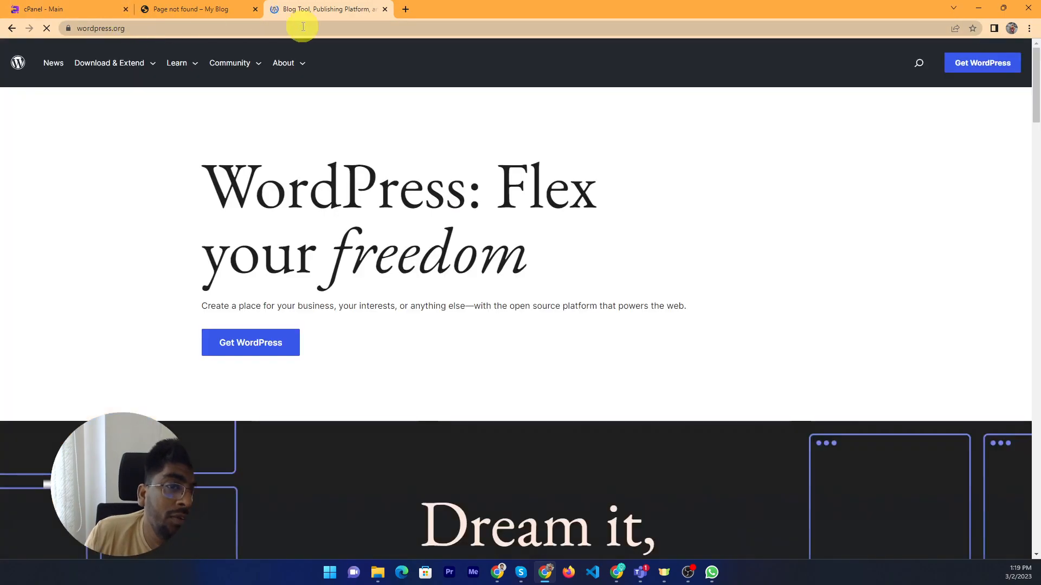
click(291, 334)
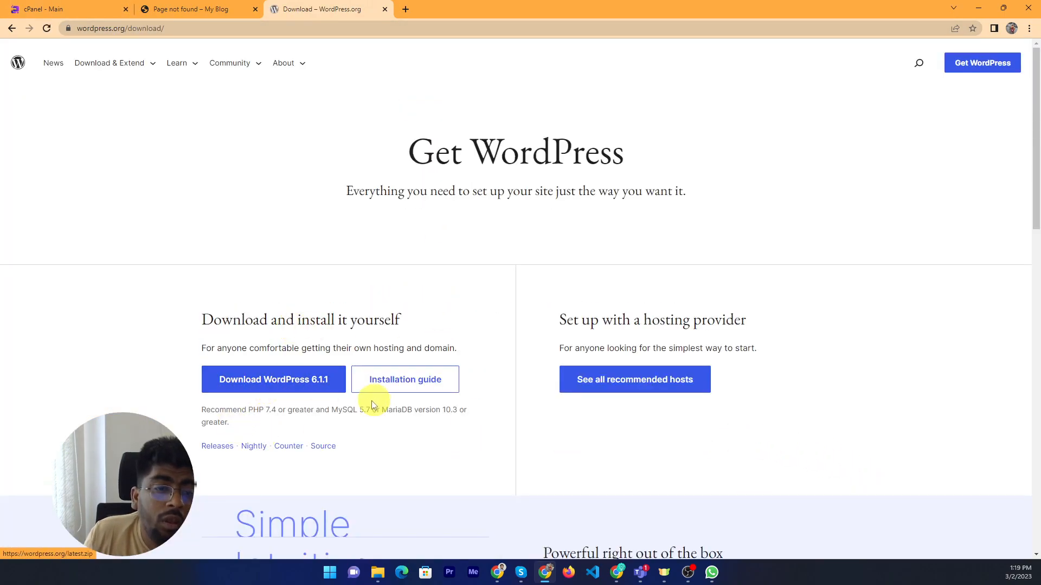
click(294, 381)
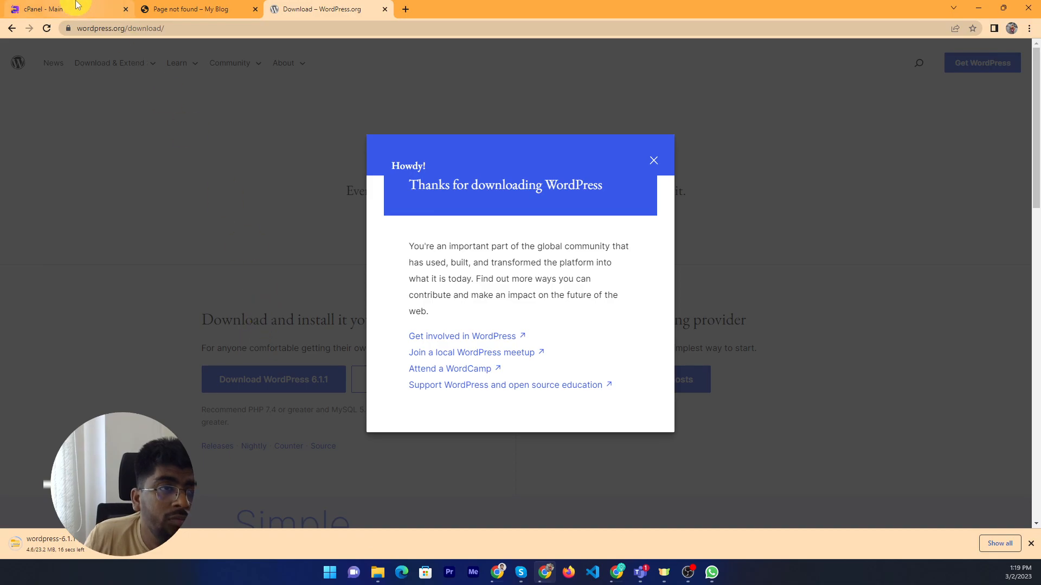
- Return to cPanel and open phpMyAdmin to view the account's existing databases
click(77, 7)
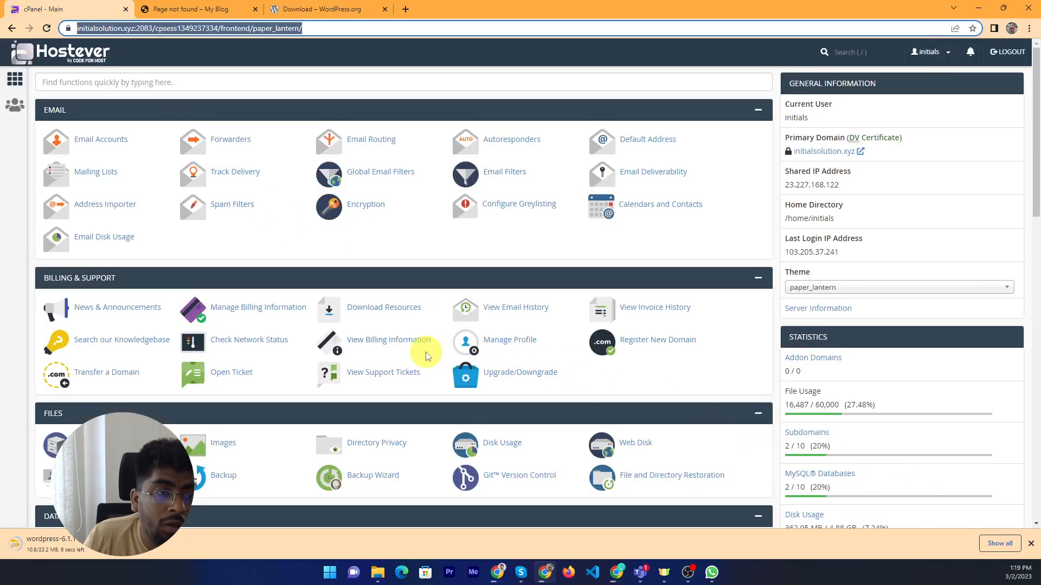
scroll(464, 341, down, 7)
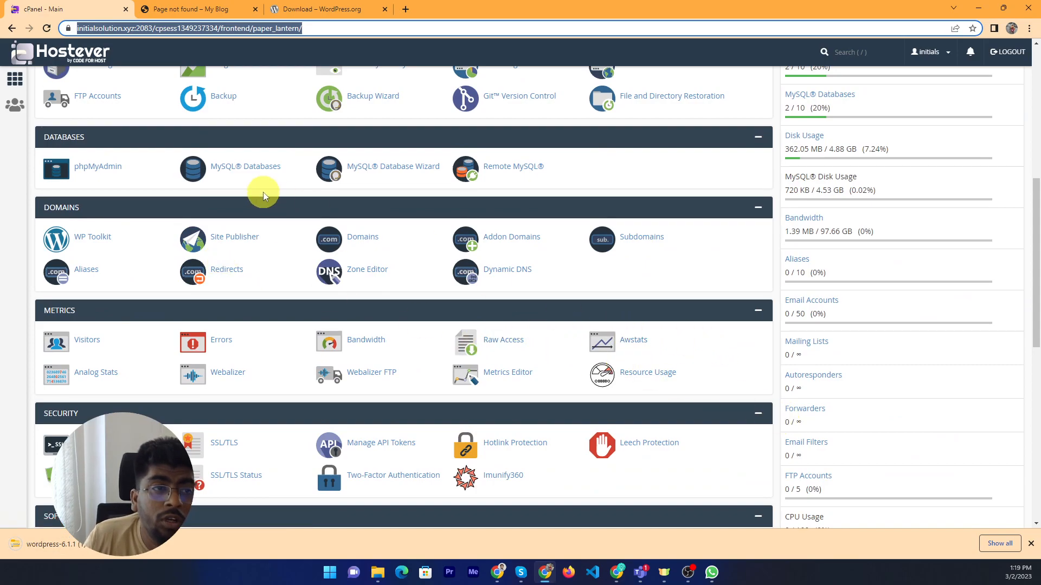
scroll(268, 195, up, 5)
scroll(232, 174, up, 2)
scroll(156, 209, down, 6)
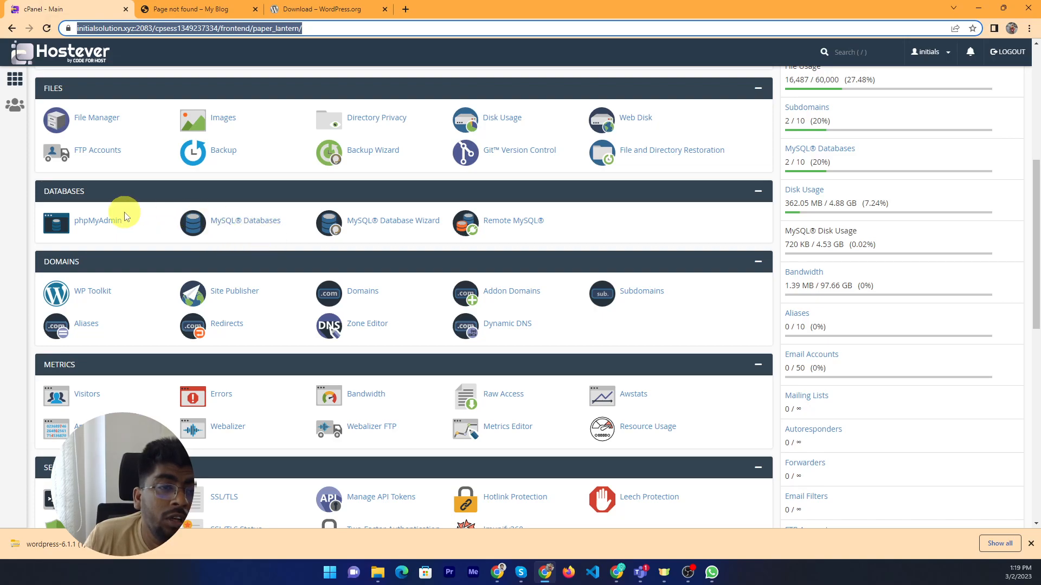
click(95, 220)
click(209, 5)
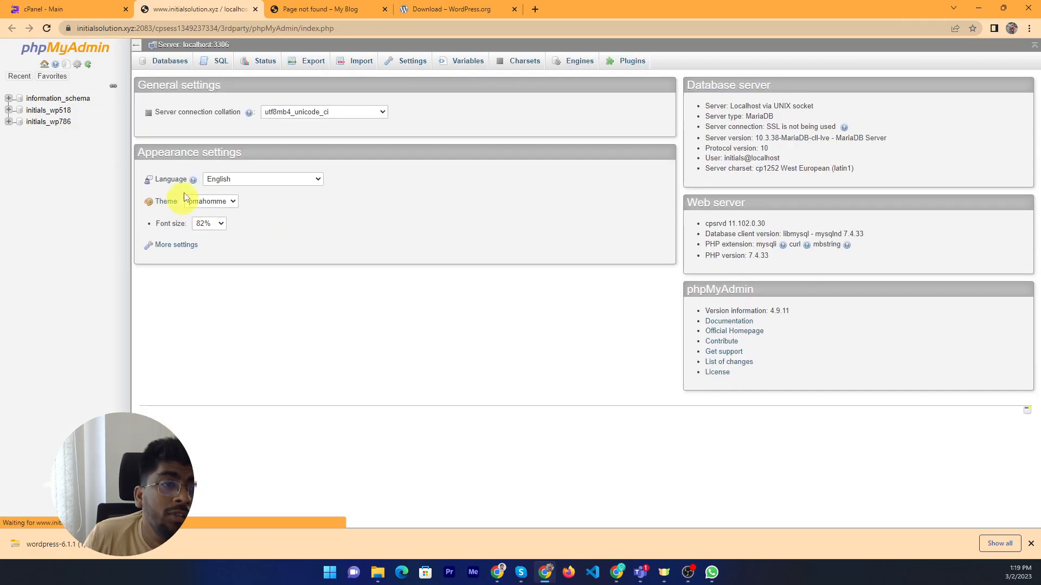
- Create a new MySQL database named custom with cPanel's MySQL Databases tool and return to the database overview
click(91, 7)
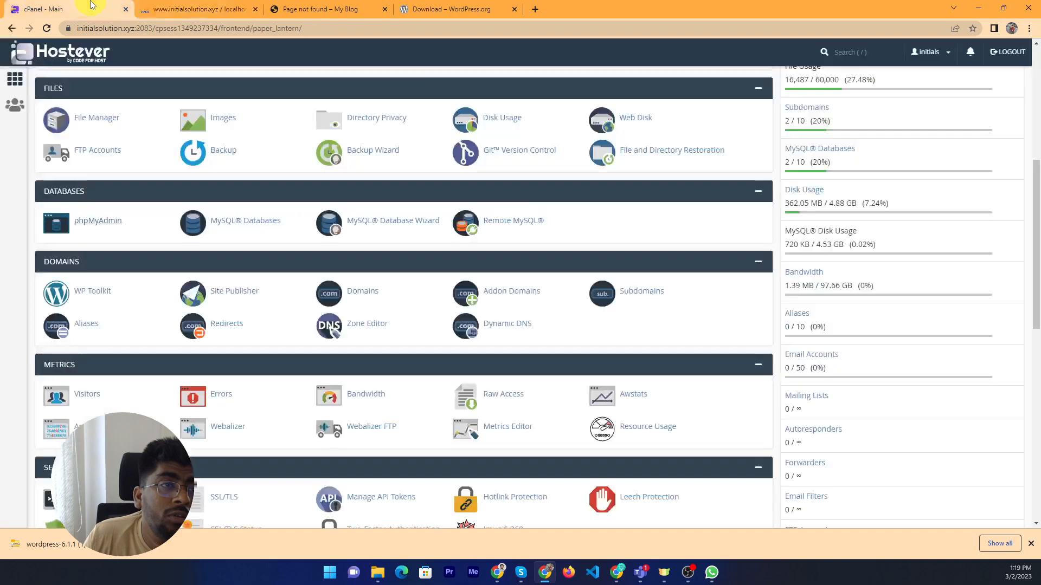
click(257, 228)
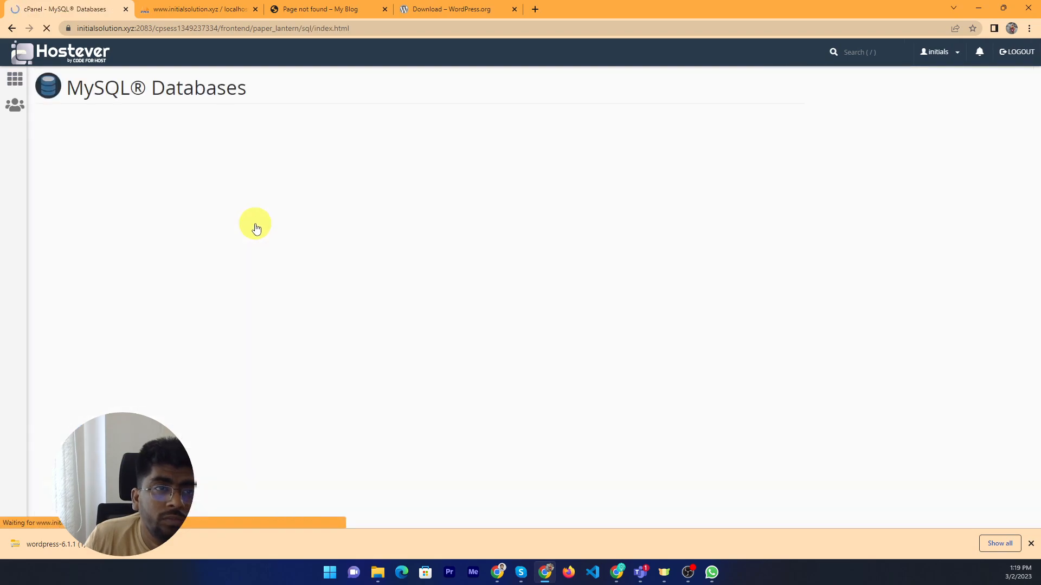
click(224, 218)
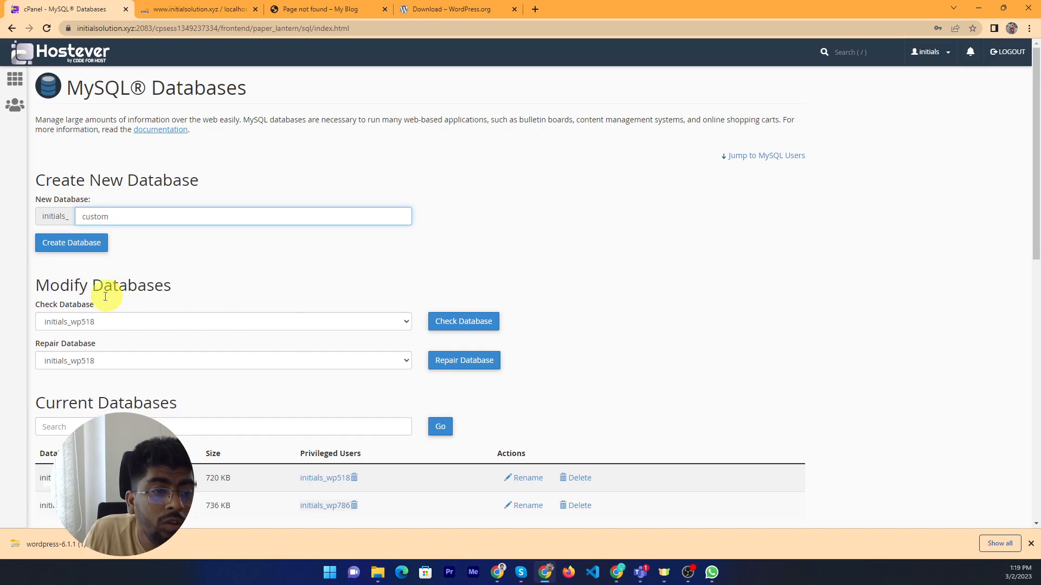
click(70, 244)
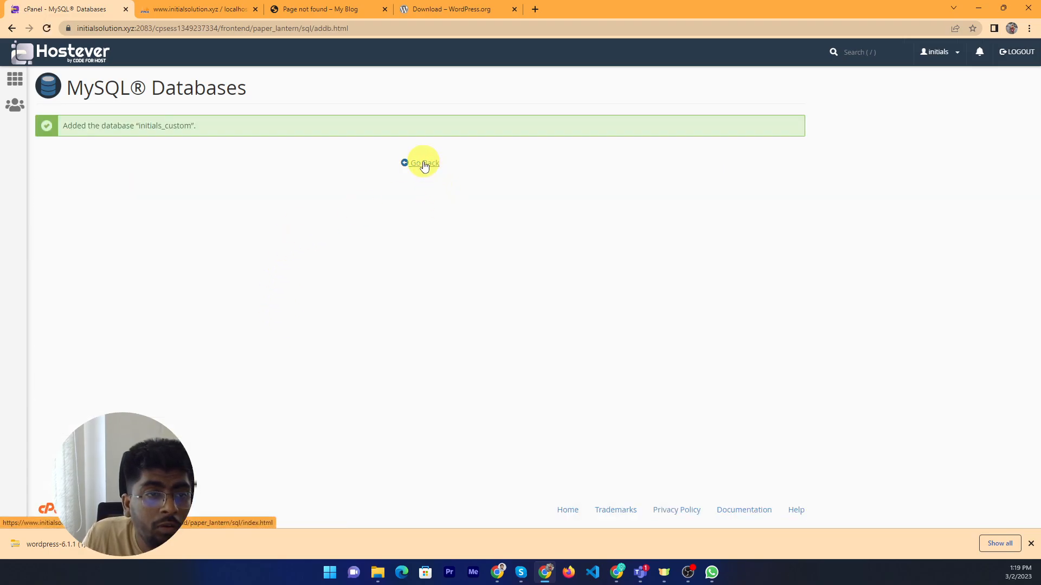
click(424, 165)
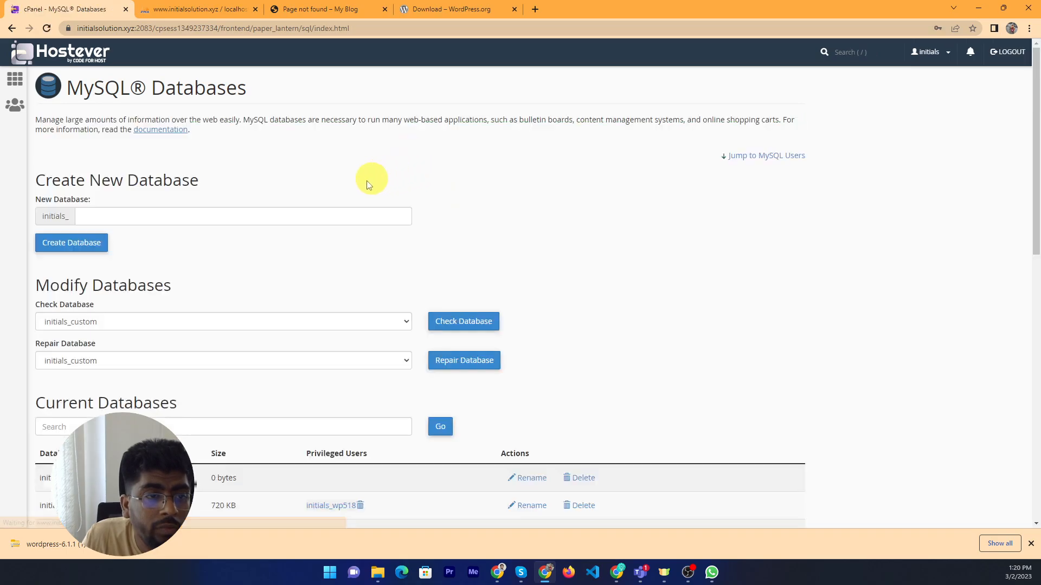
- Enter custom as the username for the new MySQL user
scroll(251, 222, down, 8)
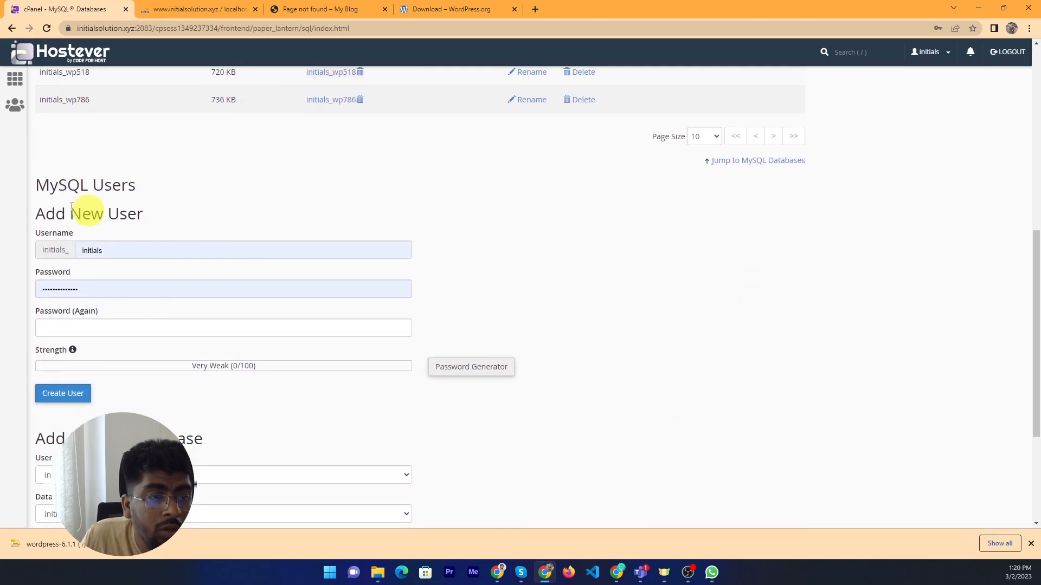
double_click(135, 245)
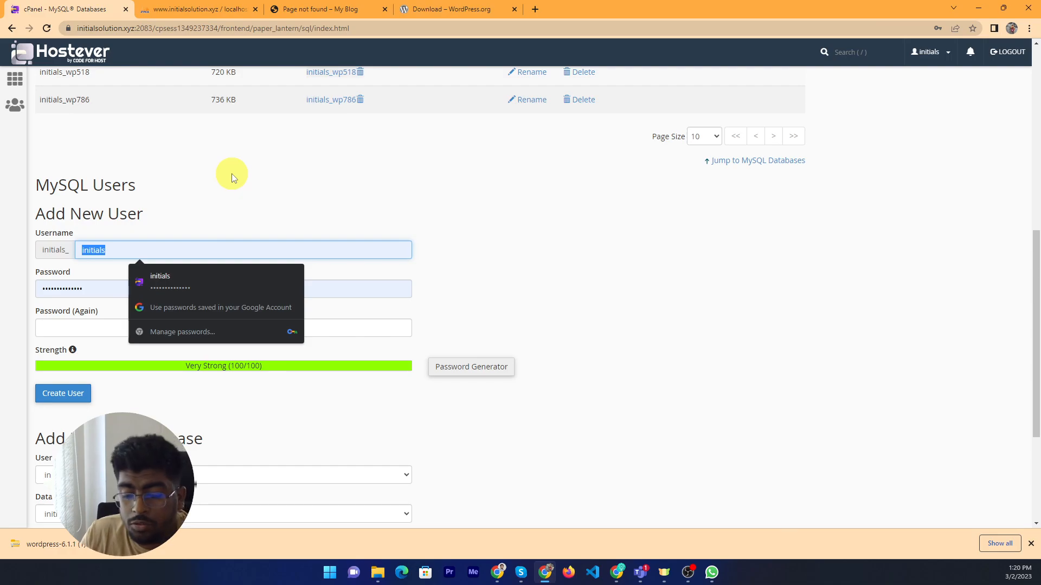
text(custom)
key(Tab)
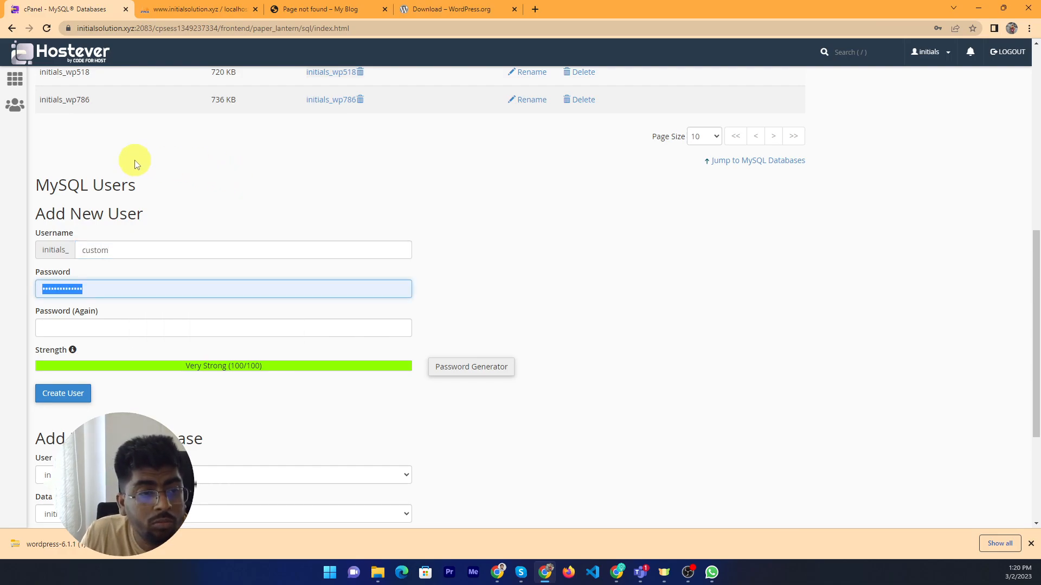
- Generate and copy a password for the MySQL user, apply it to the password fields, and create the user
click(472, 369)
drag(521, 245, 350, 245)
key(ctrl+c)
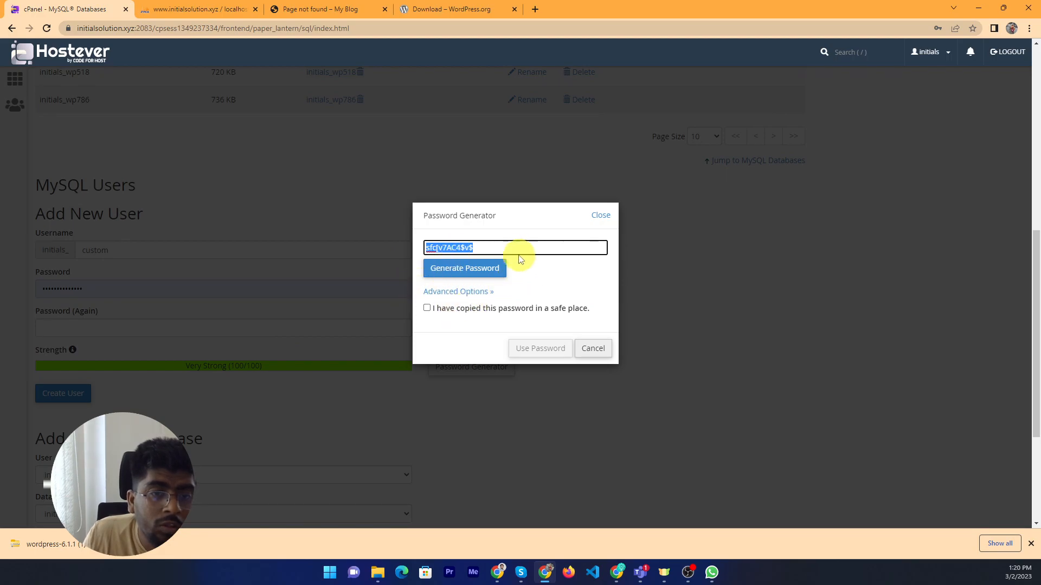
click(427, 308)
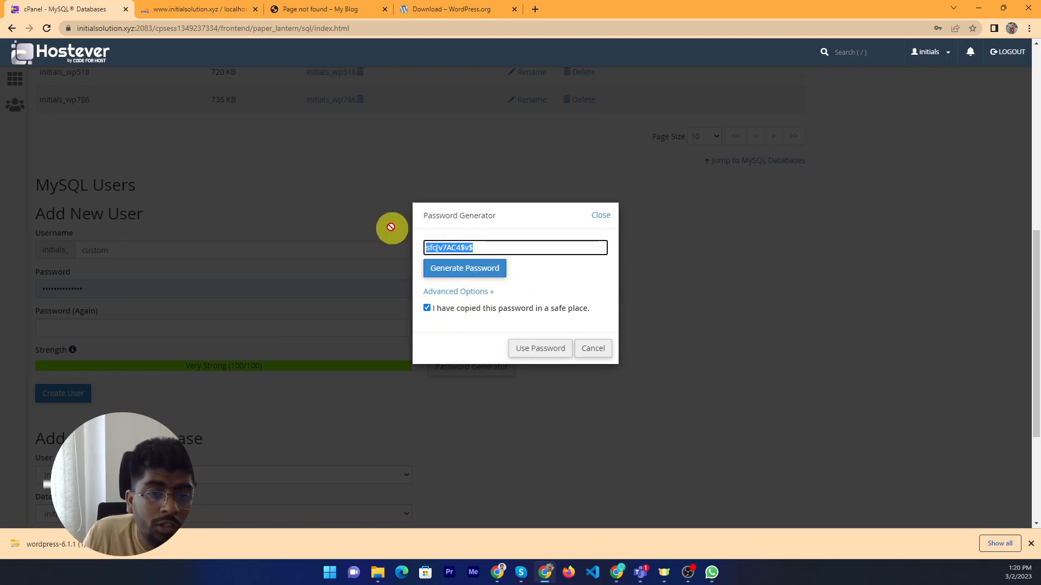
click(539, 349)
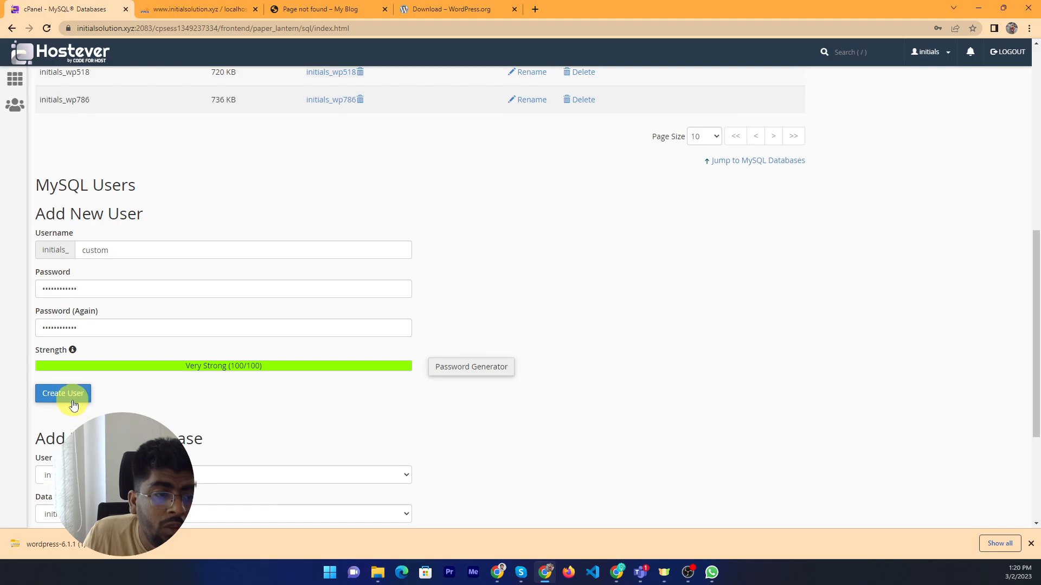
click(64, 394)
- Open accesss.txt from the desktop in Notepad and replace its content with the copied database password, labelled DB Pass
click(978, 8)
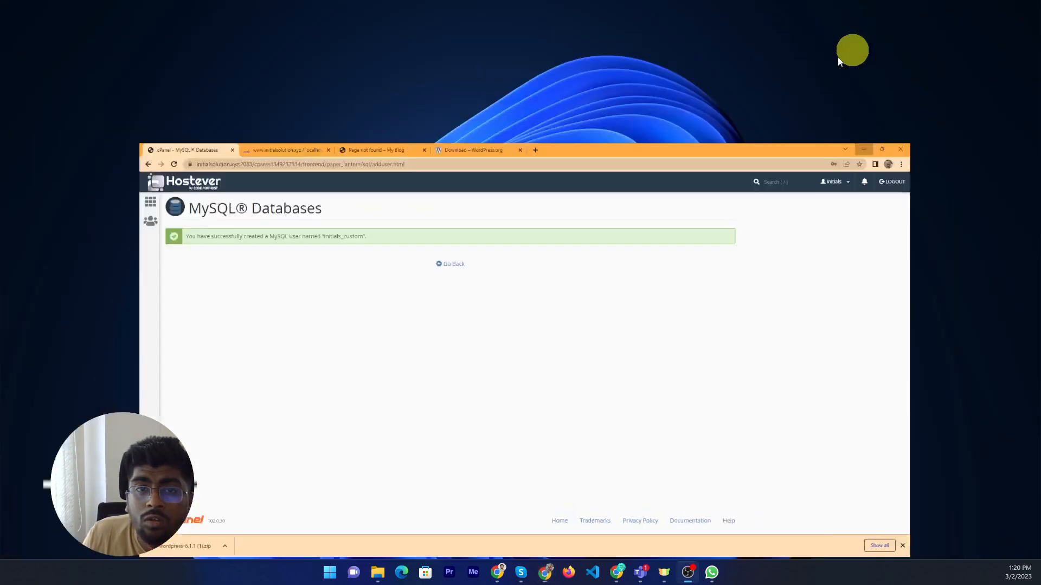
double_click(428, 257)
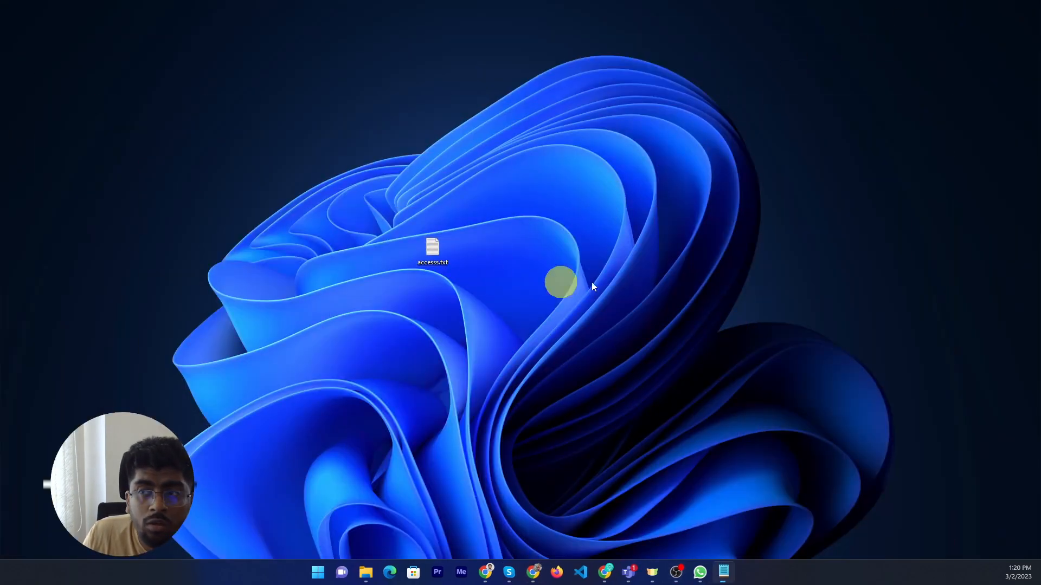
key(ctrl+a)
key(ctrl+v)
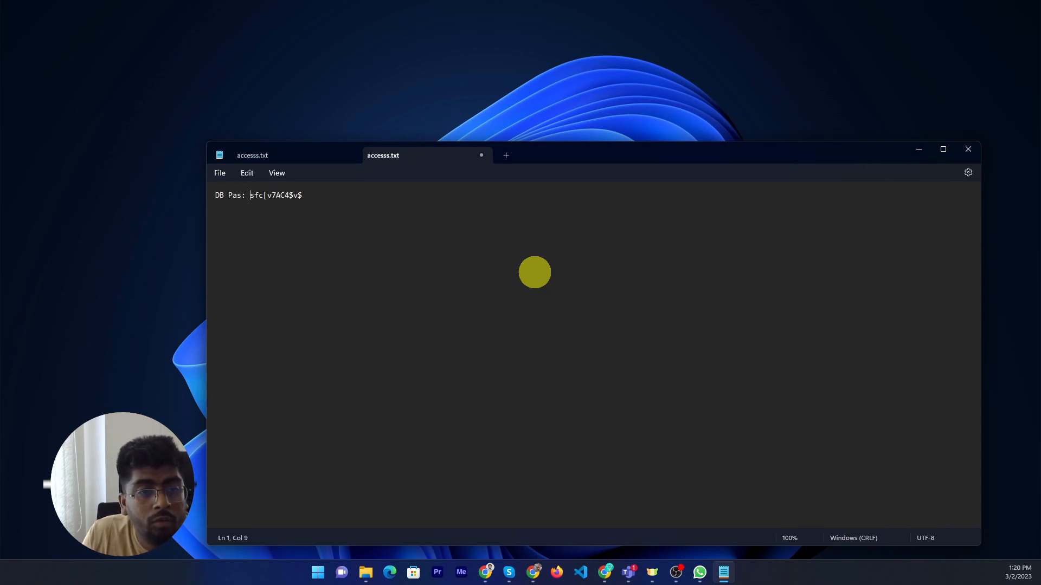
- Copy the MySQL username initials_custom from cPanel onto a second line of accesss.txt and save the file
click(603, 573)
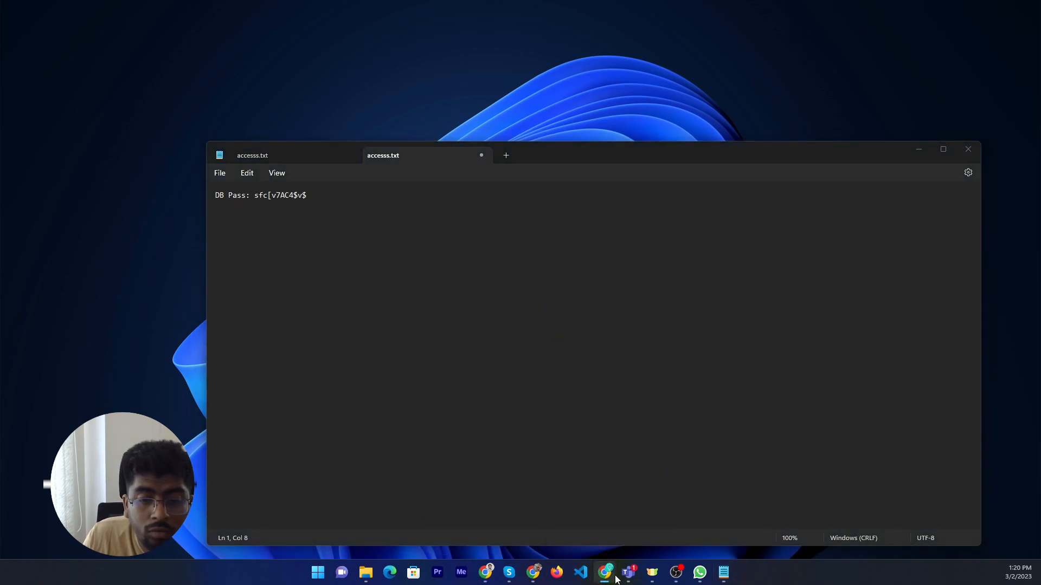
click(533, 573)
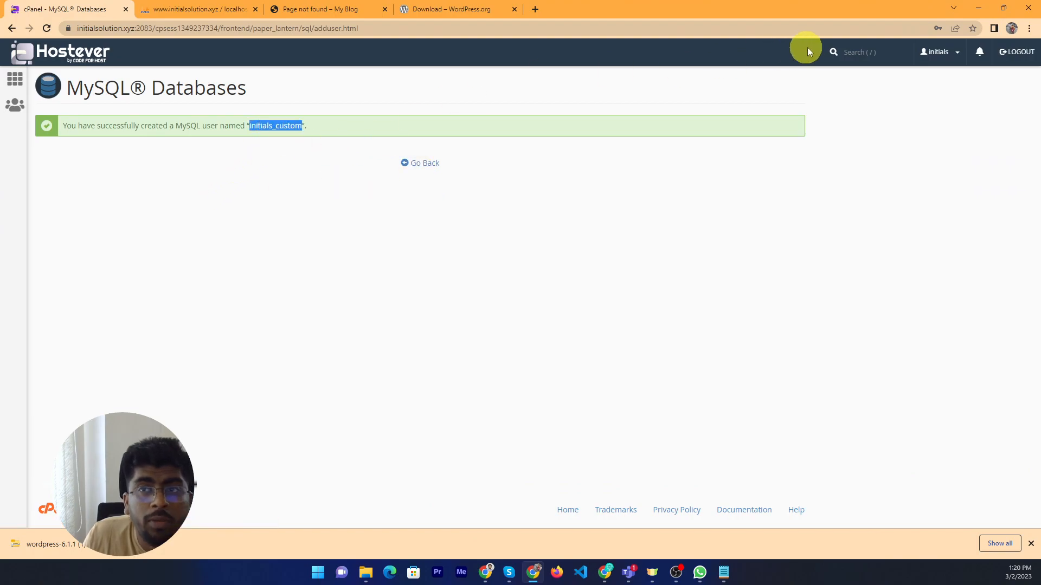
click(983, 6)
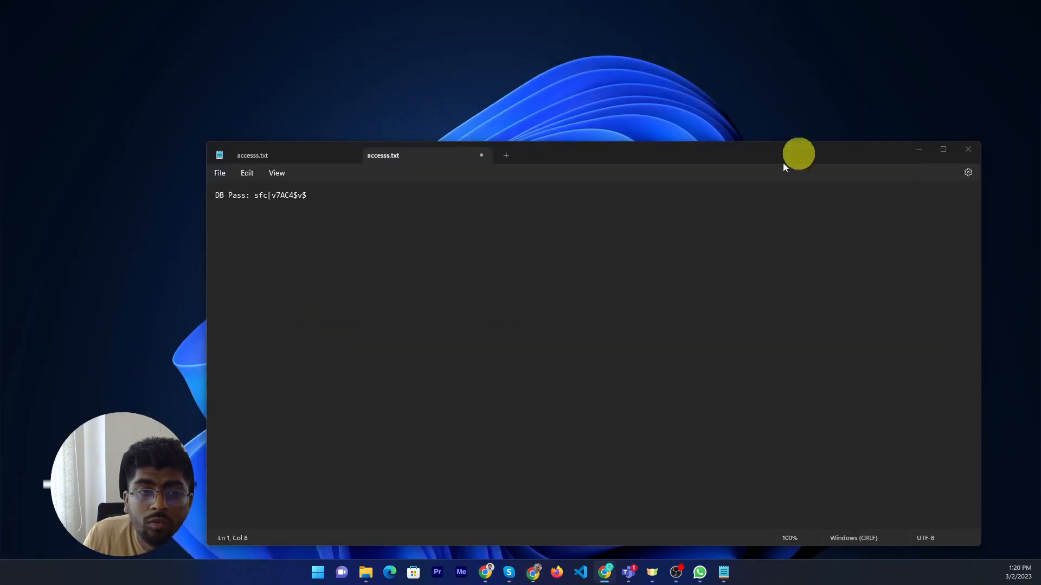
click(359, 222)
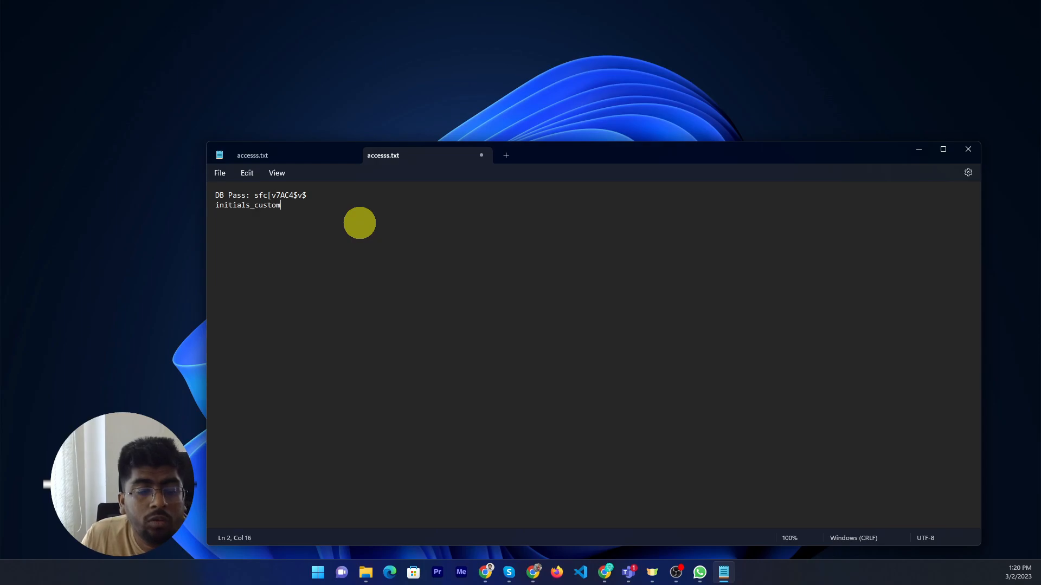
key(ctrl+s)
click(485, 572)
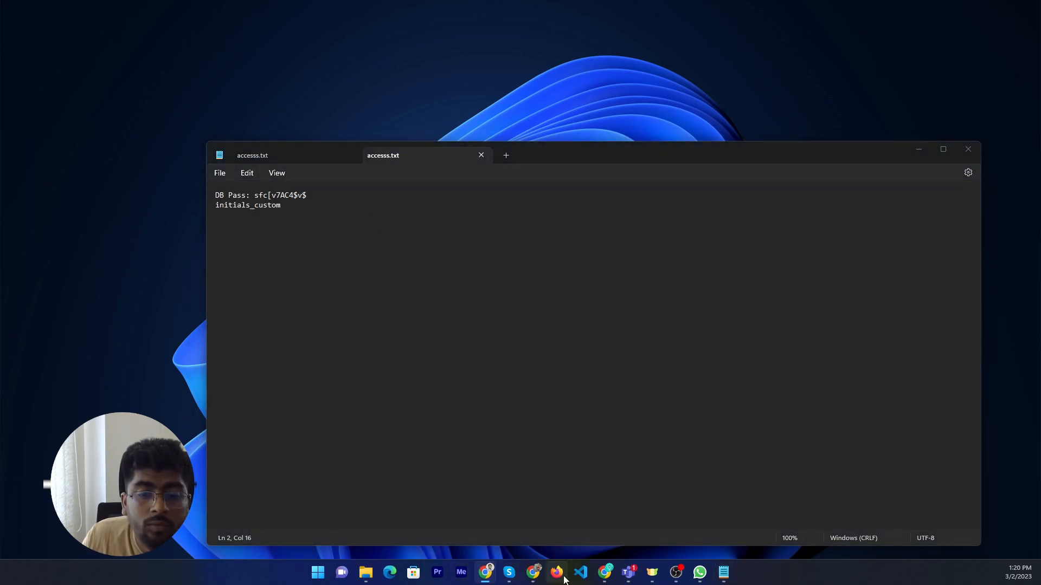
- Switch back to cPanel in Chrome, return to MySQL Databases and add the user initials_custom to the database initials_custom
click(537, 573)
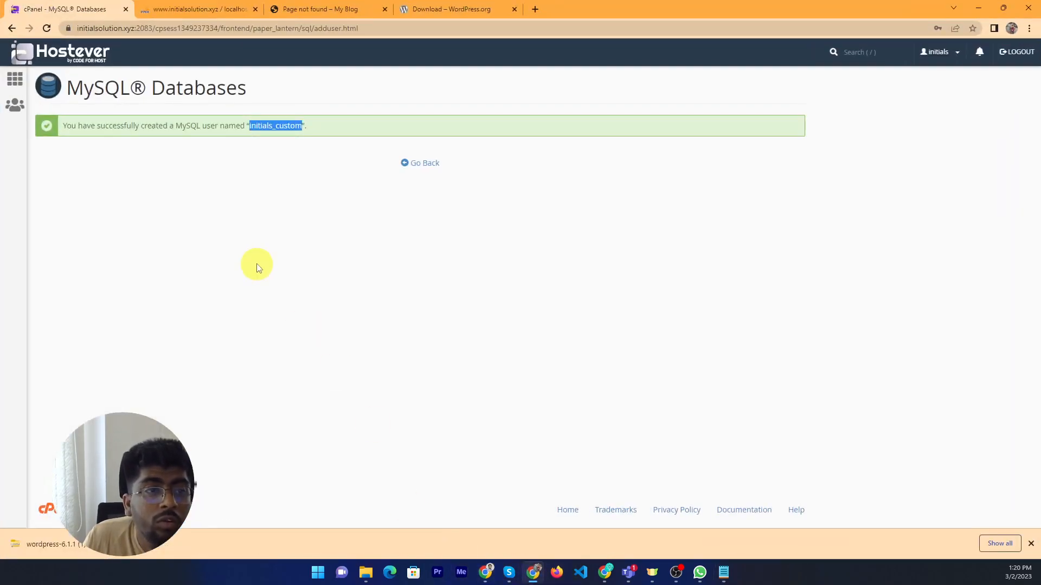
click(424, 164)
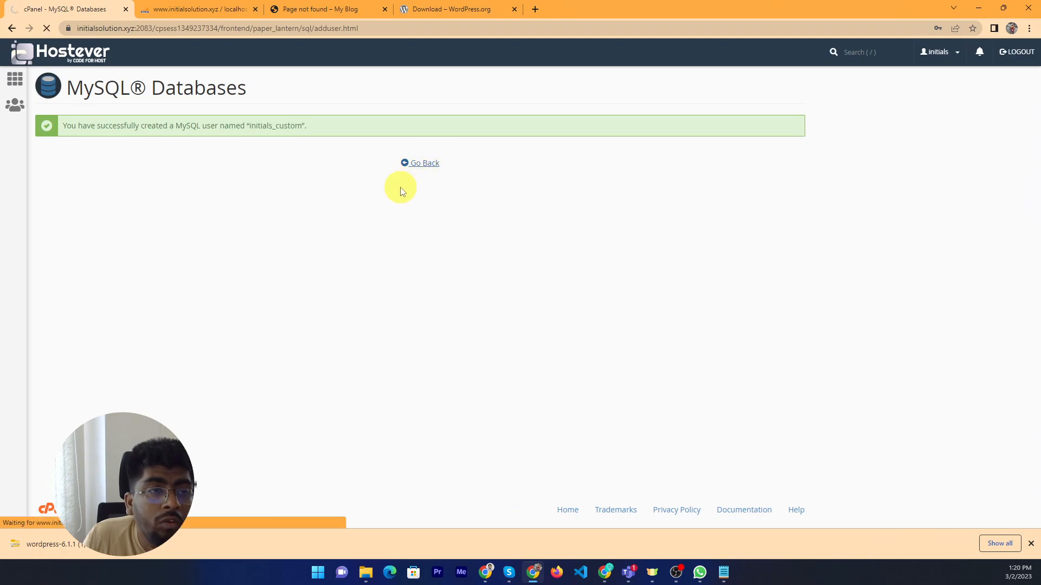
scroll(378, 355, down, 5)
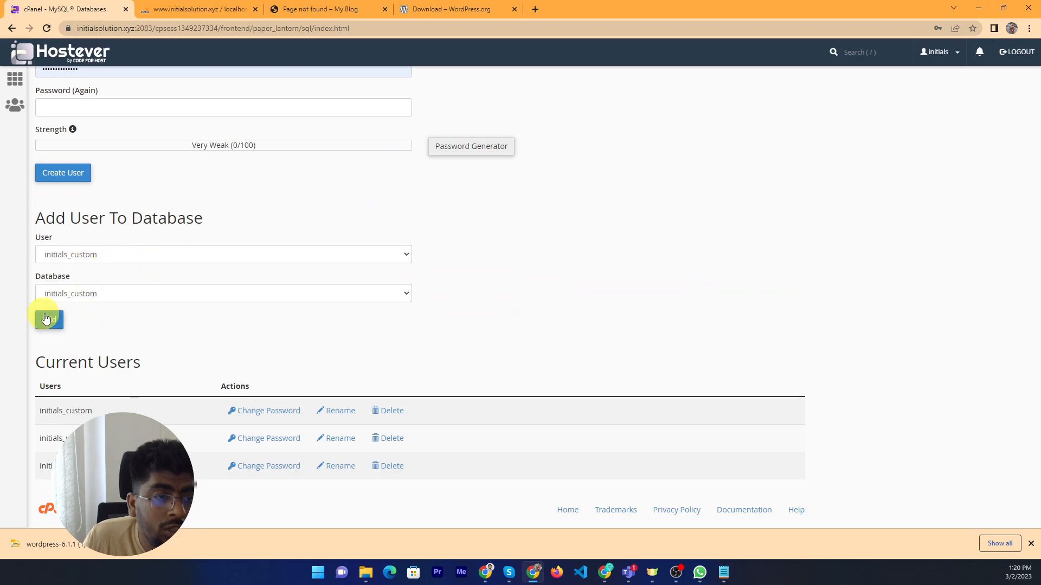
click(49, 321)
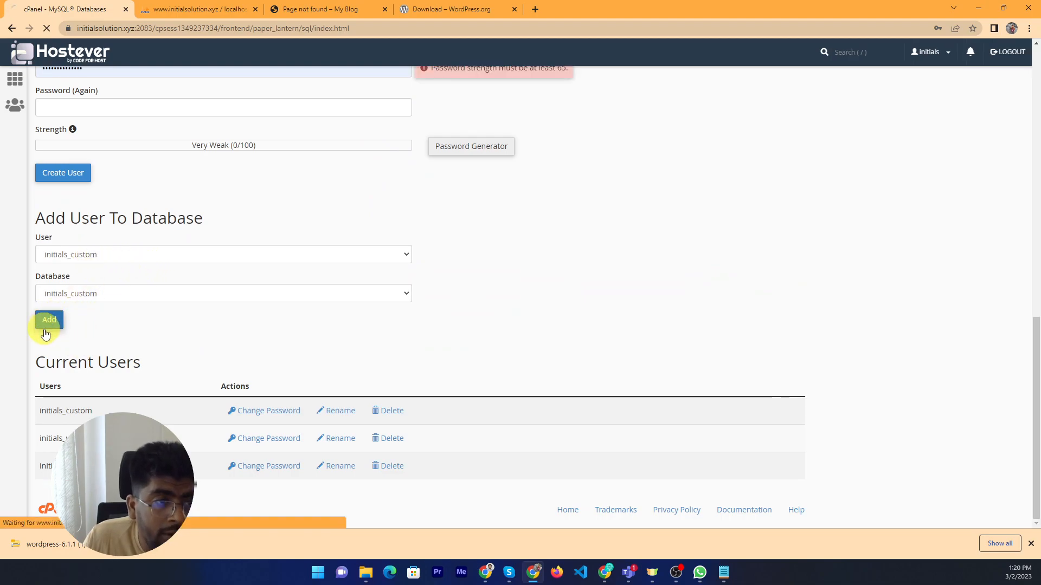
- Grant the user initials_custom all privileges on the initials_custom database and save the change
scroll(158, 347, down, 1)
scroll(69, 194, up, 1)
click(69, 194)
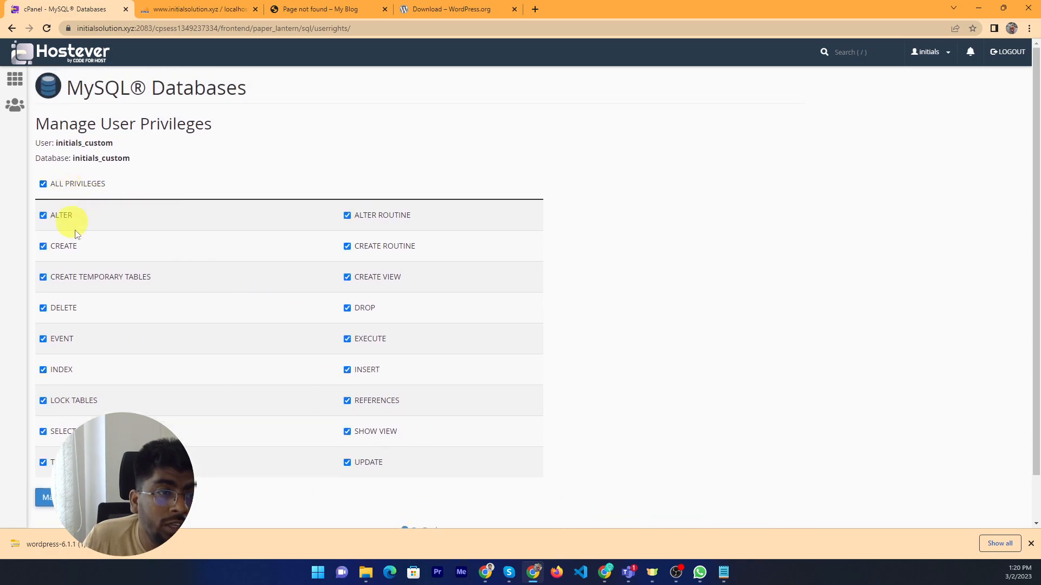
click(46, 497)
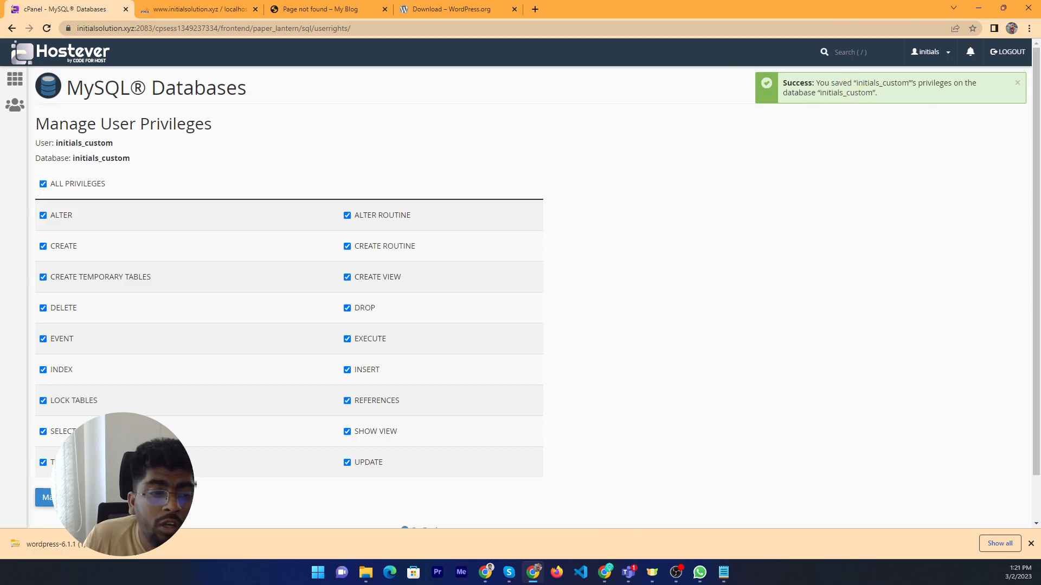
- Reload phpMyAdmin and open the new initials_custom database to inspect its structure
click(199, 9)
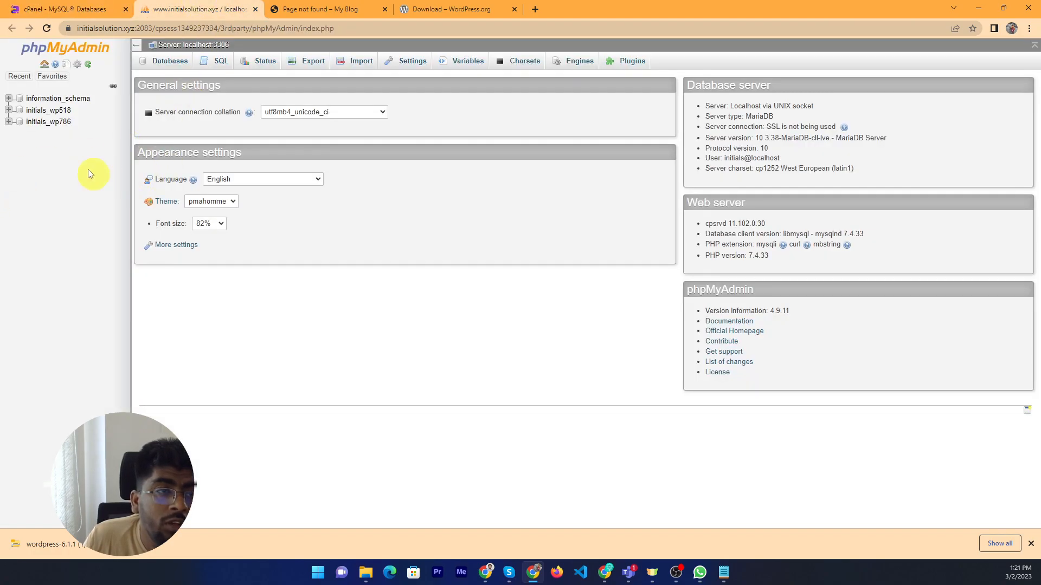
click(46, 28)
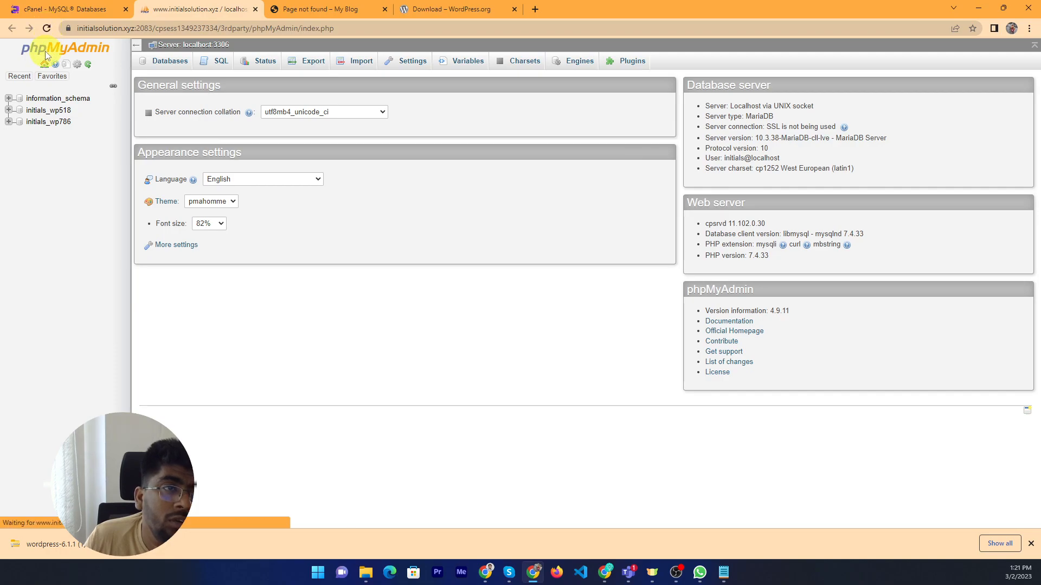
click(52, 110)
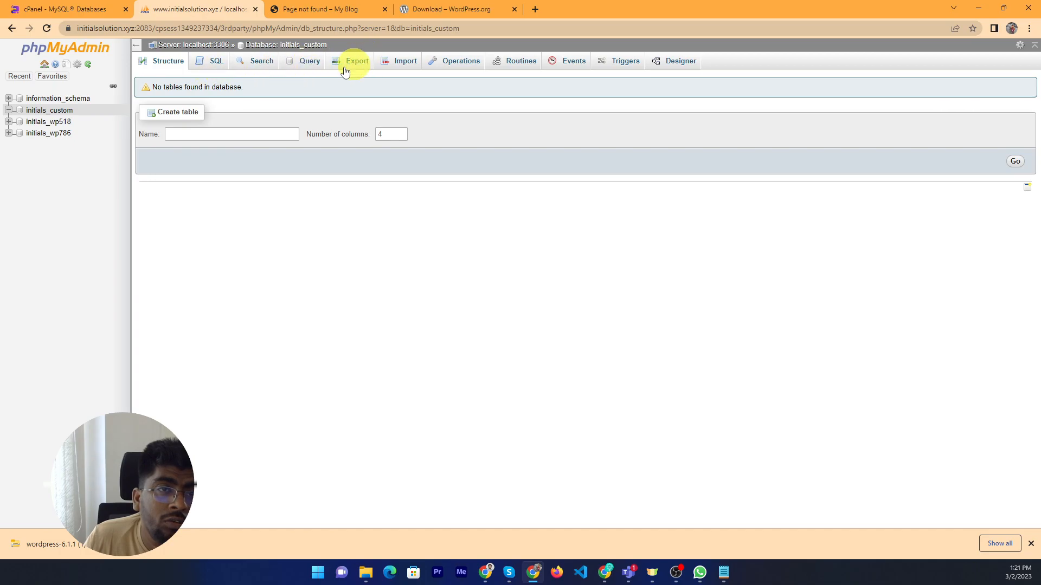
- Go back to the cPanel main page and open File Manager
click(49, 8)
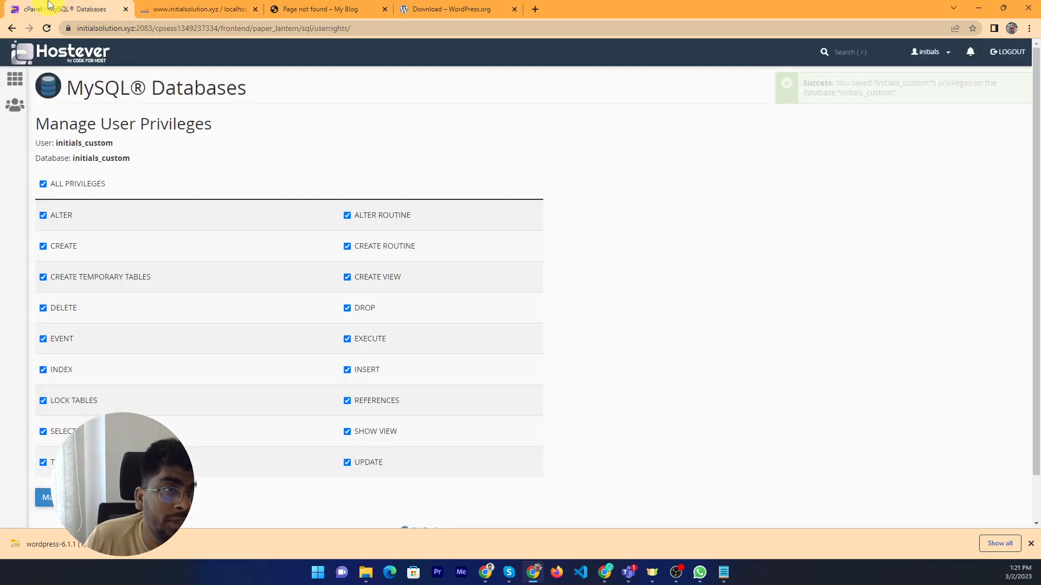
click(15, 80)
scroll(413, 352, down, 3)
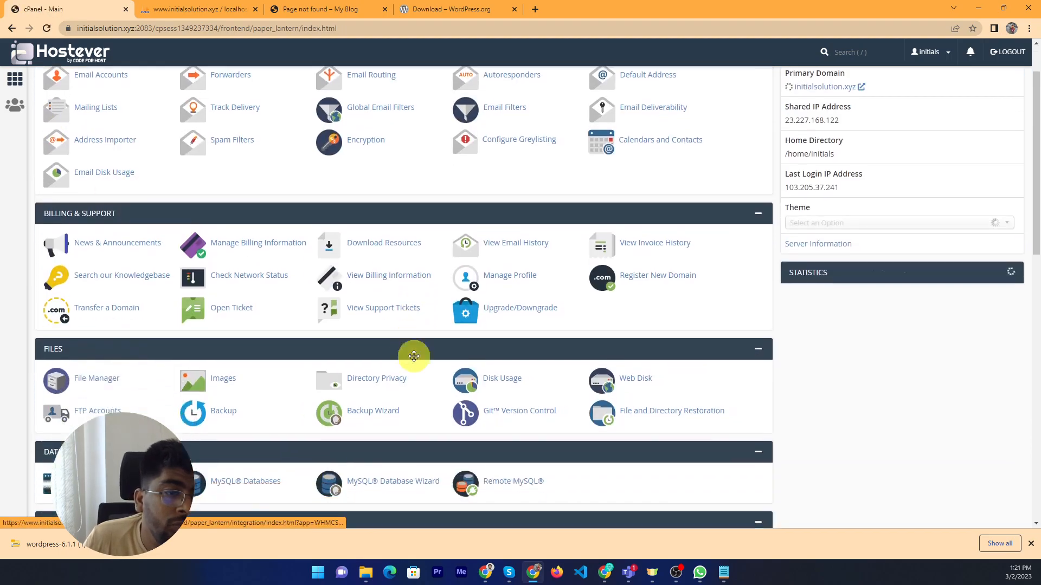
click(88, 282)
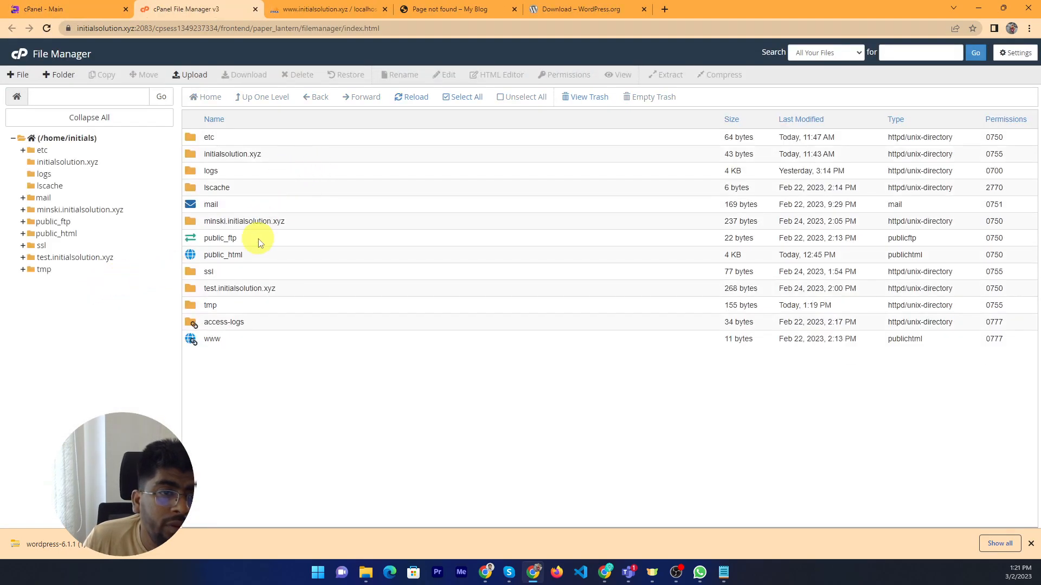
- Open public_html and create a new folder named custom inside it
double_click(190, 259)
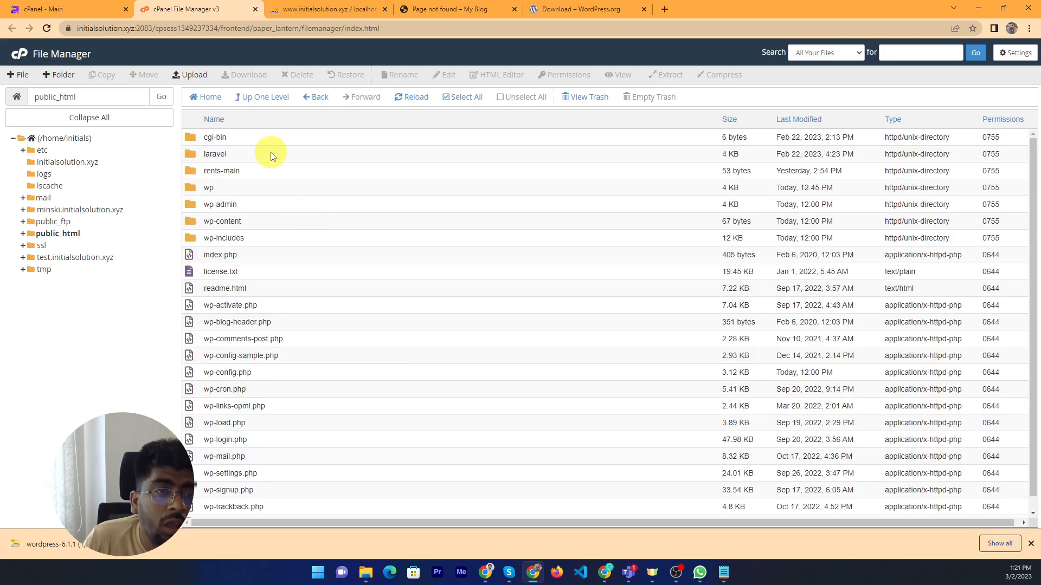
click(64, 75)
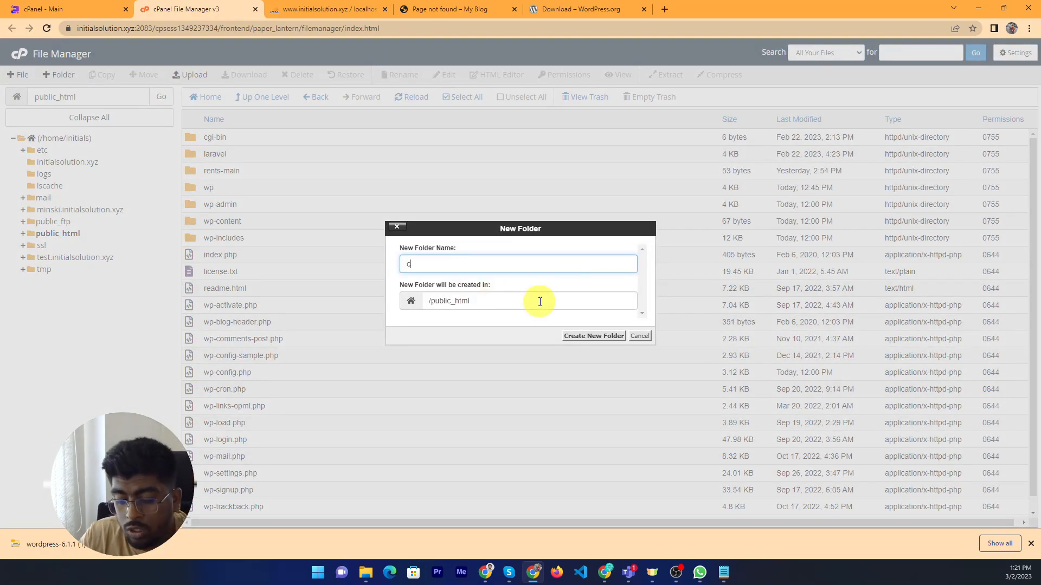
click(610, 337)
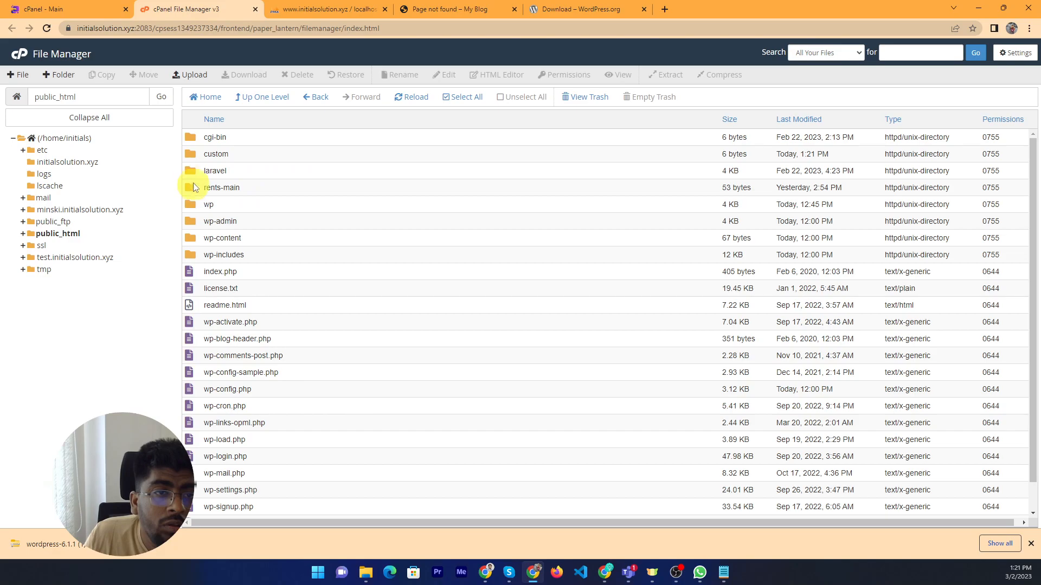
- Open the custom folder and upload the downloaded wordpress-6.1.1 (1).zip into it
double_click(192, 154)
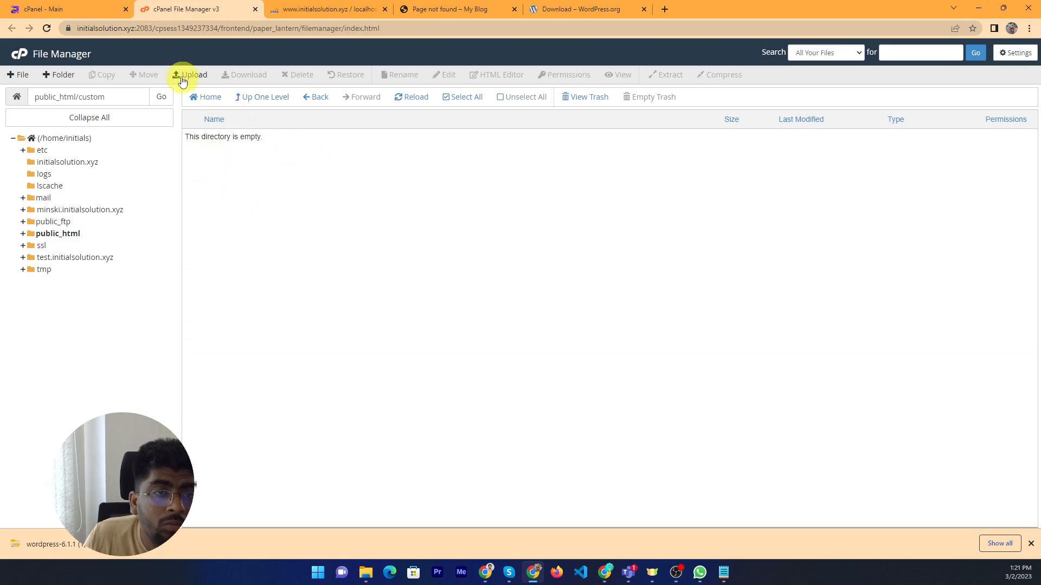
click(191, 75)
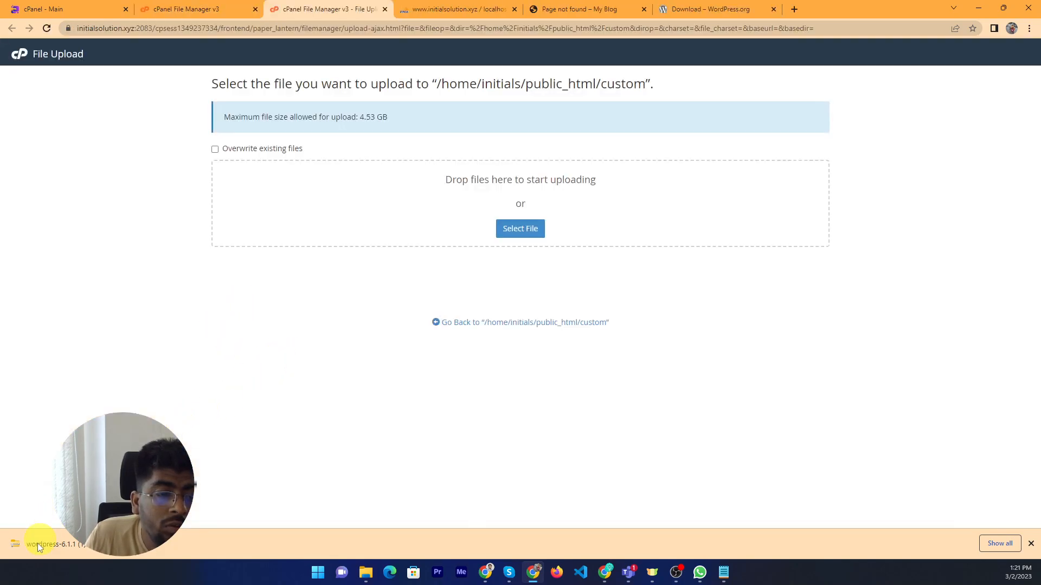
drag(33, 544, 480, 201)
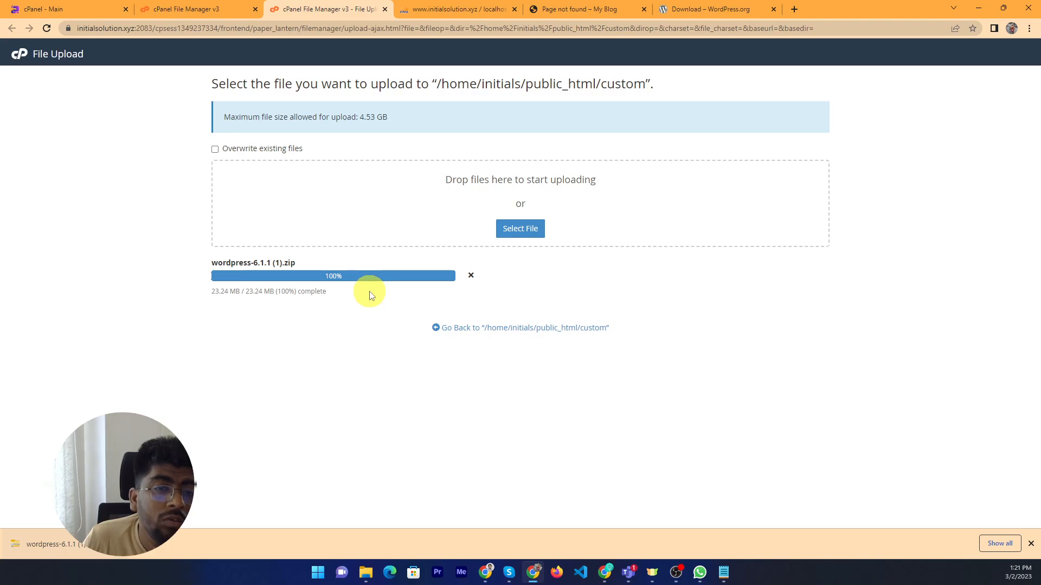
- Check the zip's upload progress and reload the custom folder's listing to look for the uploaded file
click(174, 9)
click(310, 5)
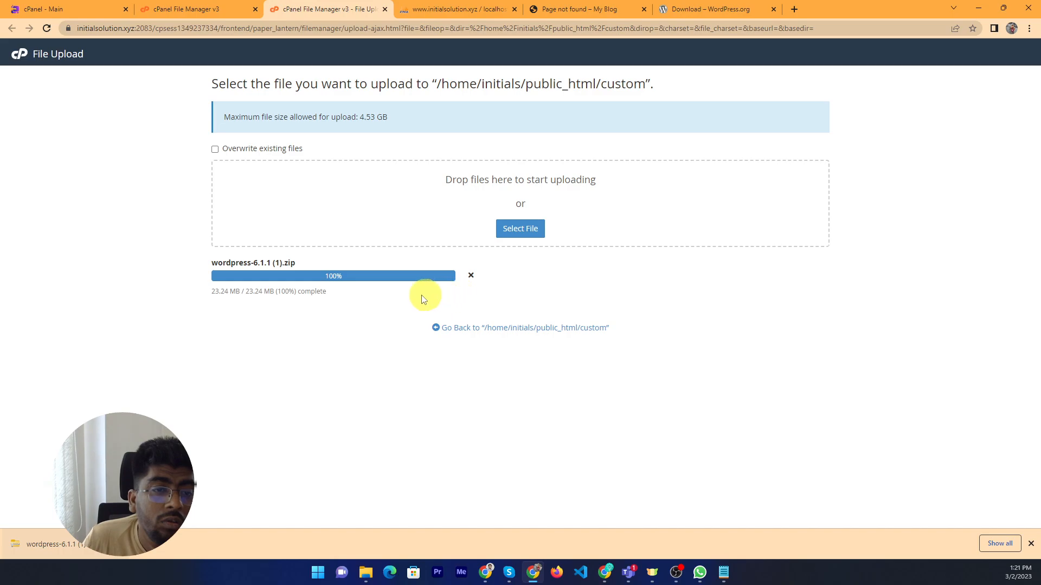
click(174, 5)
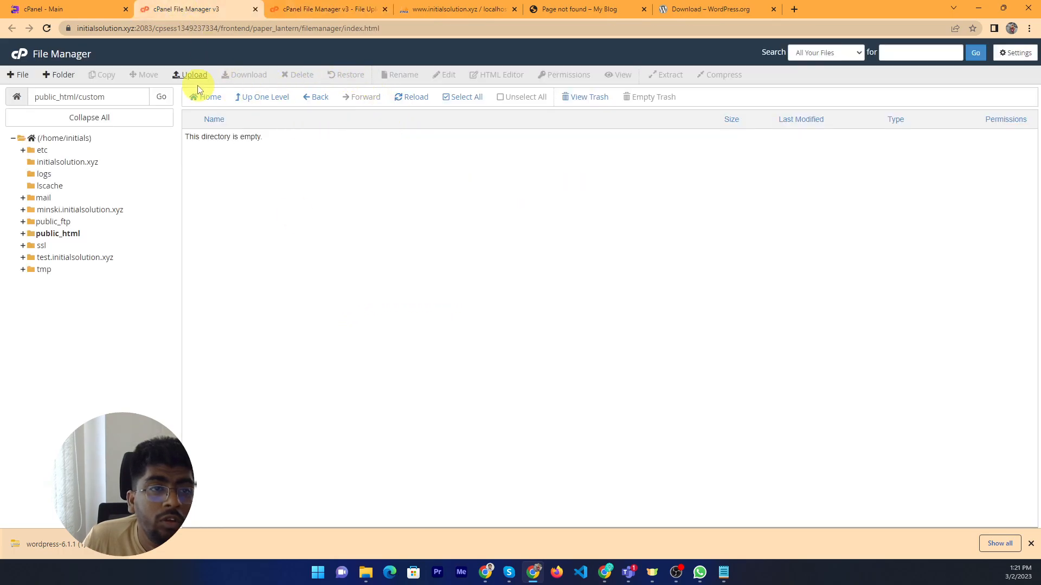
click(413, 101)
click(329, 5)
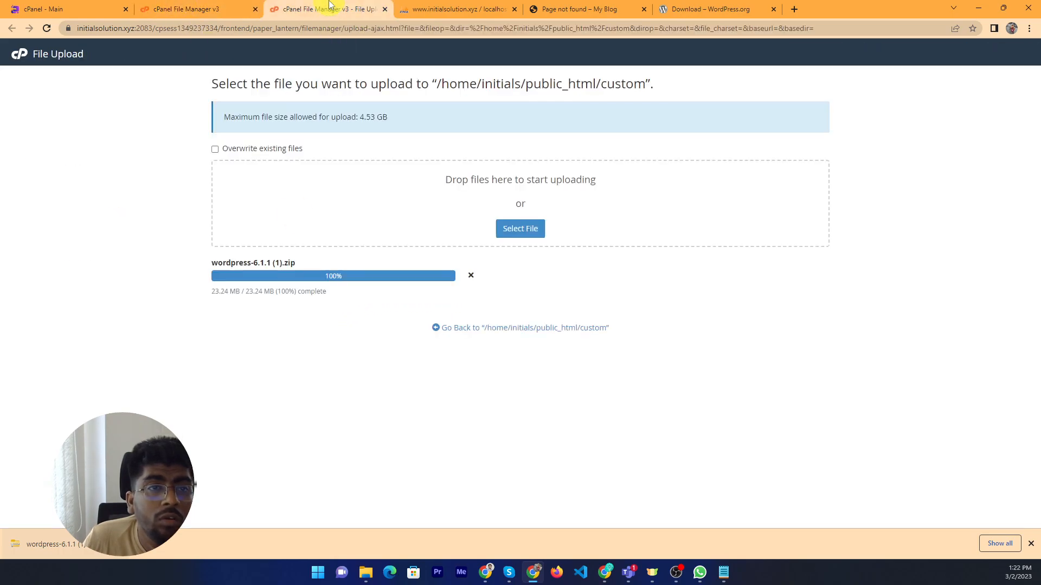
click(182, 5)
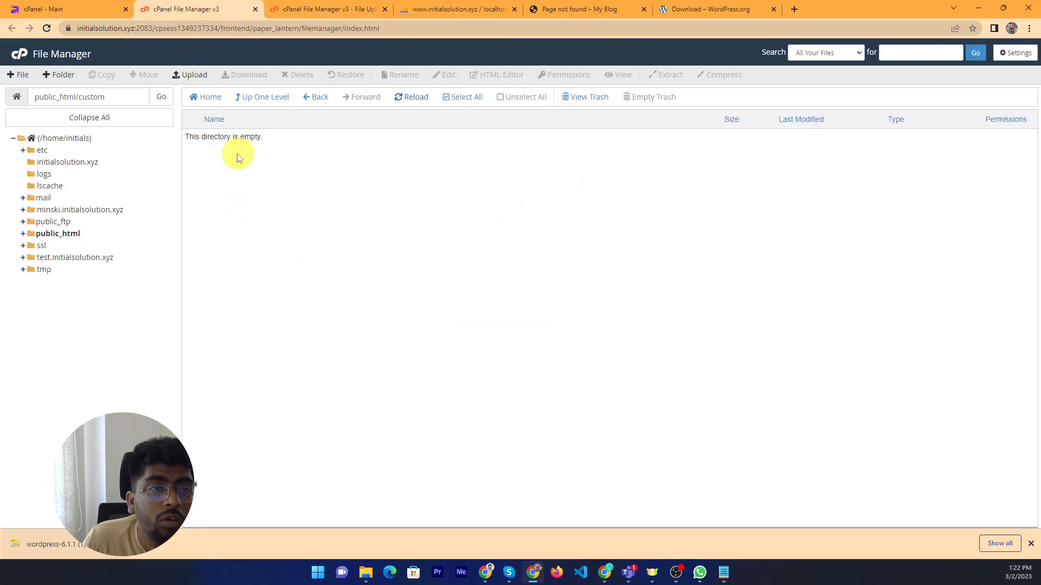
click(332, 8)
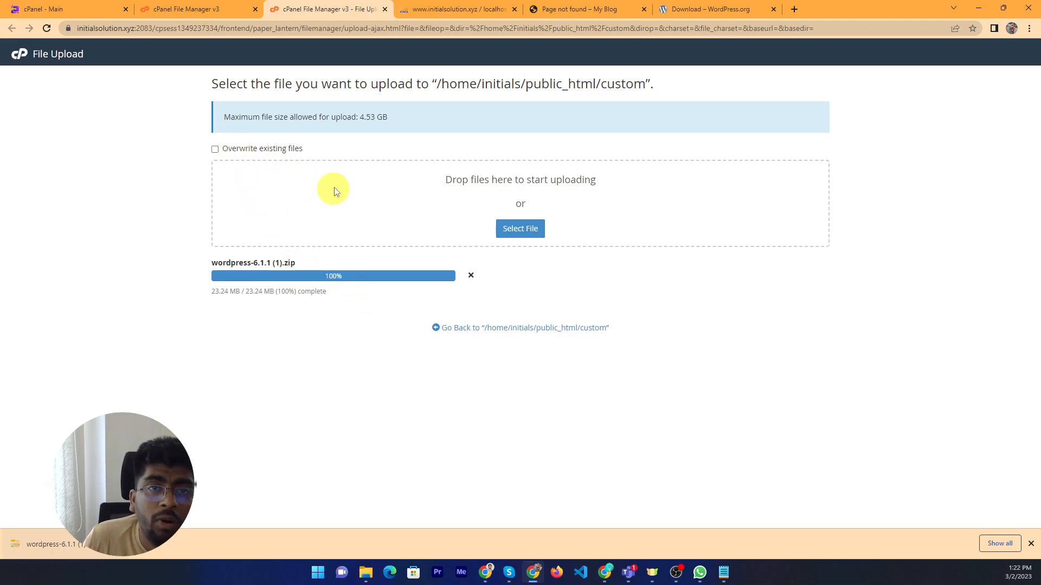
click(173, 9)
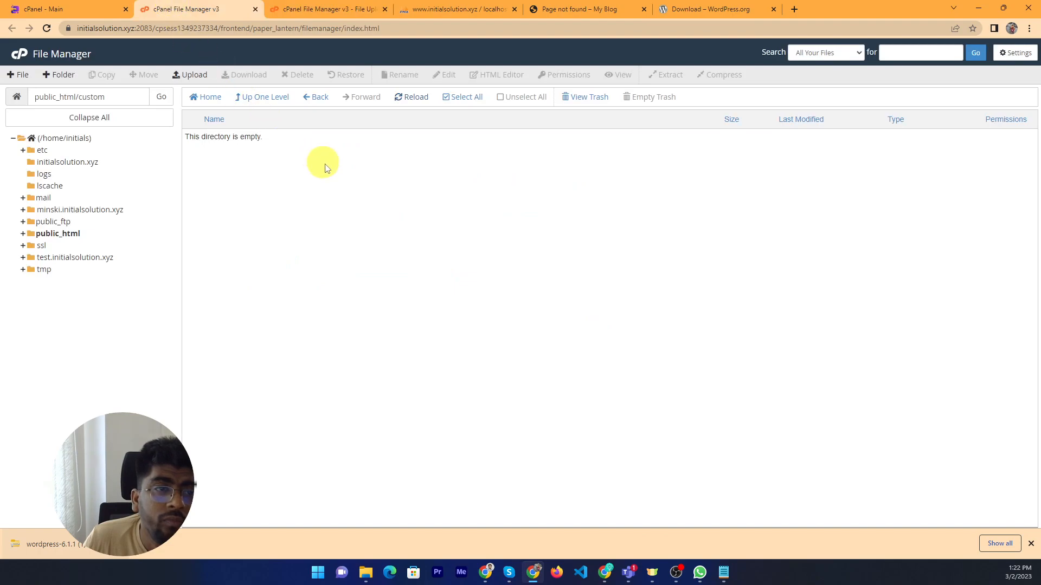
click(406, 102)
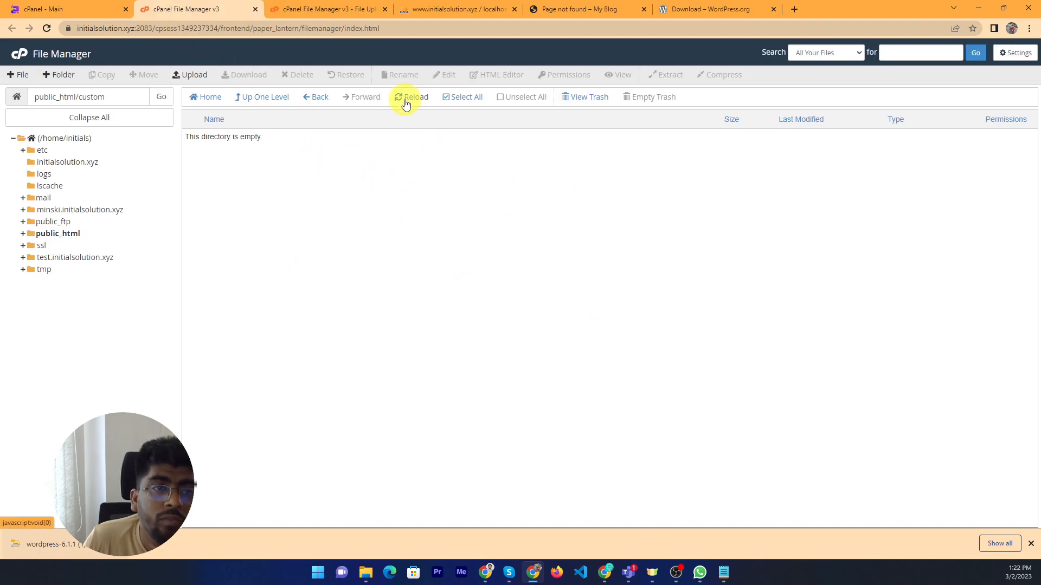
click(311, 8)
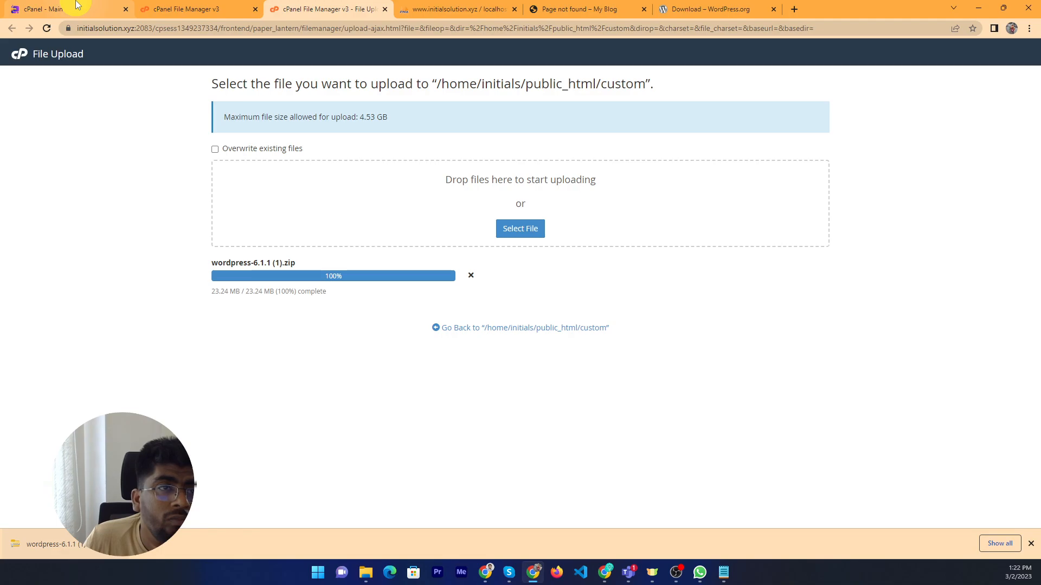
- Load initialsolution.xyz/custom/ in the site's browser tab and examine the directory index
click(569, 4)
click(371, 26)
key(Return)
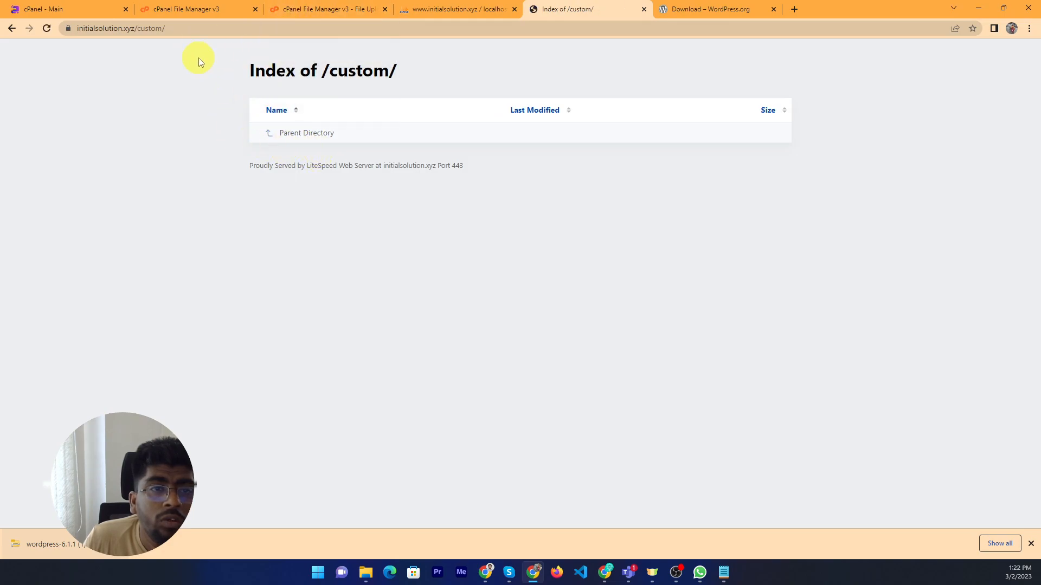
drag(199, 61, 595, 193)
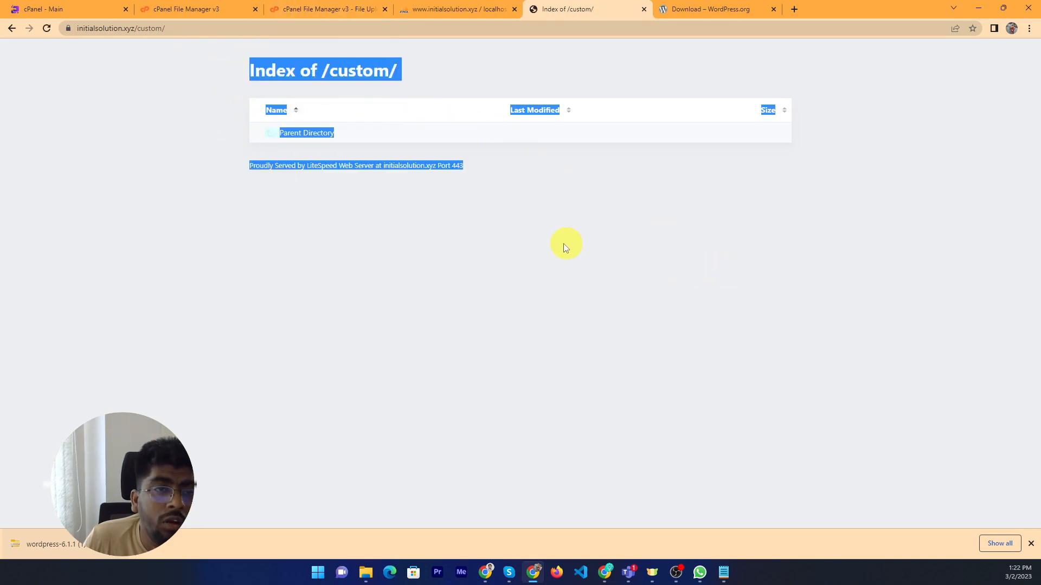
click(216, 188)
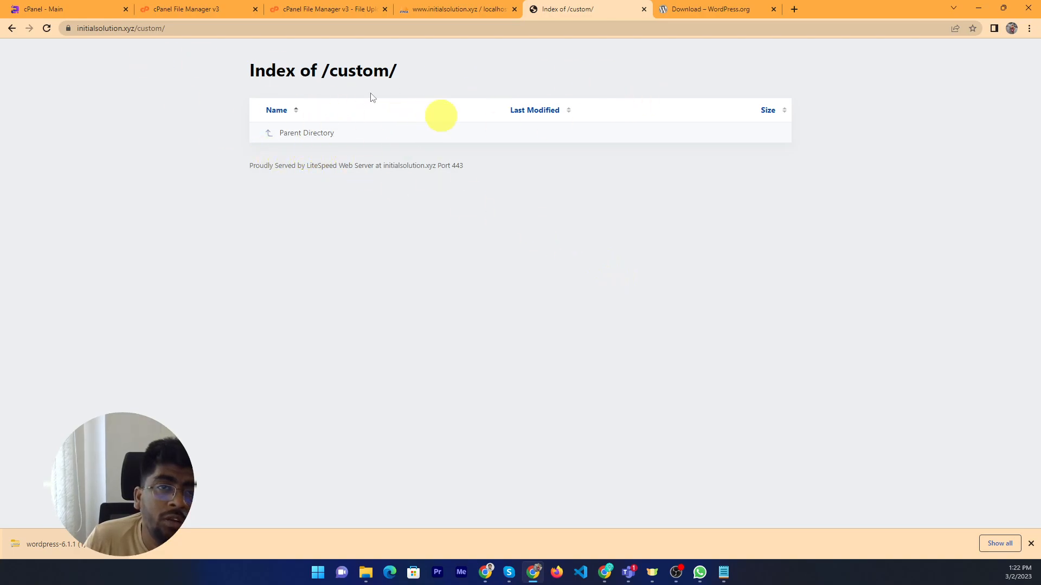
- Refresh the custom folder, reopen it from public_html and recheck the upload status of the WordPress zip
click(281, 7)
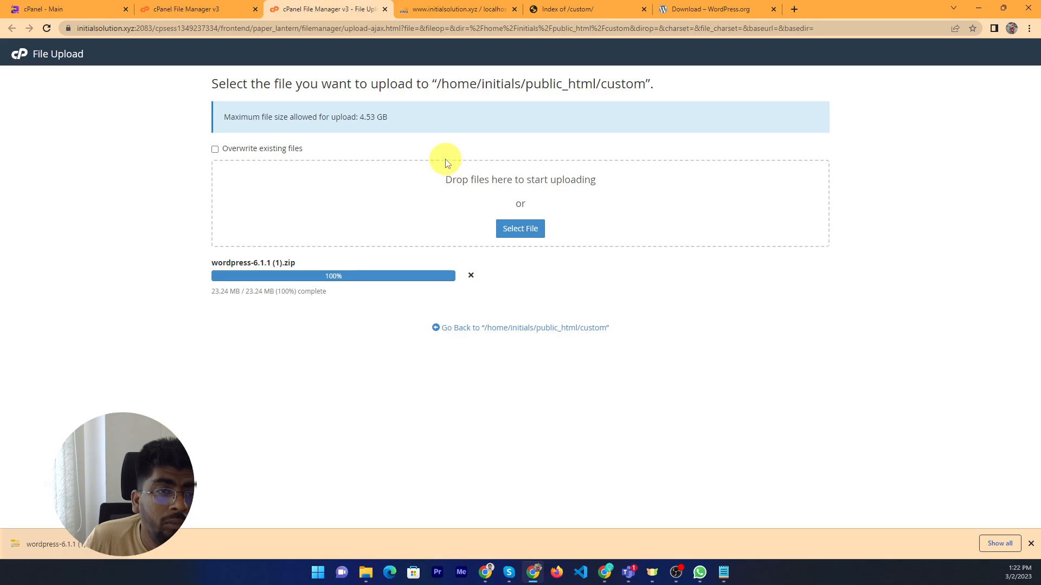
click(240, 6)
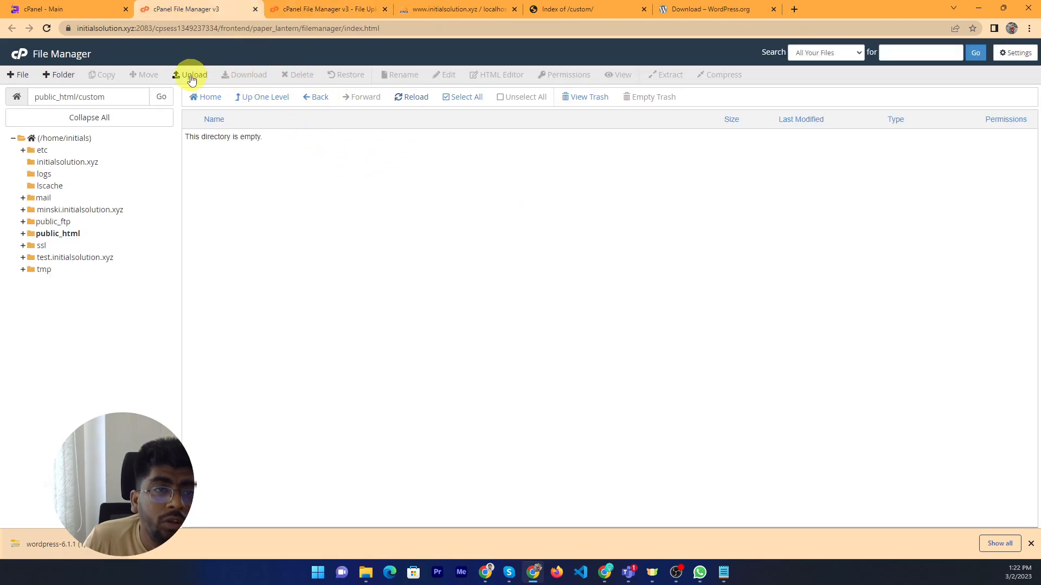
click(404, 98)
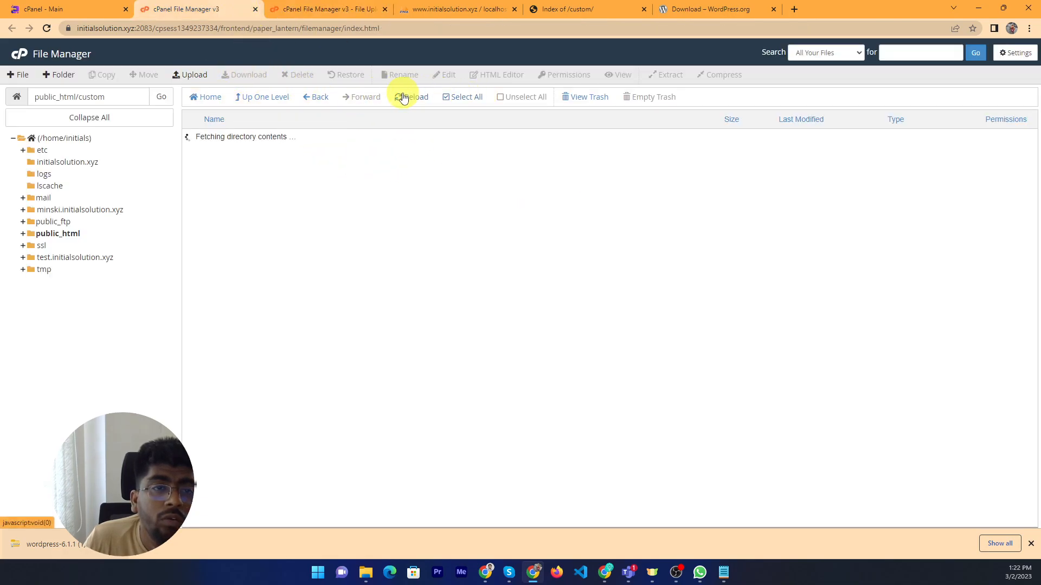
click(86, 238)
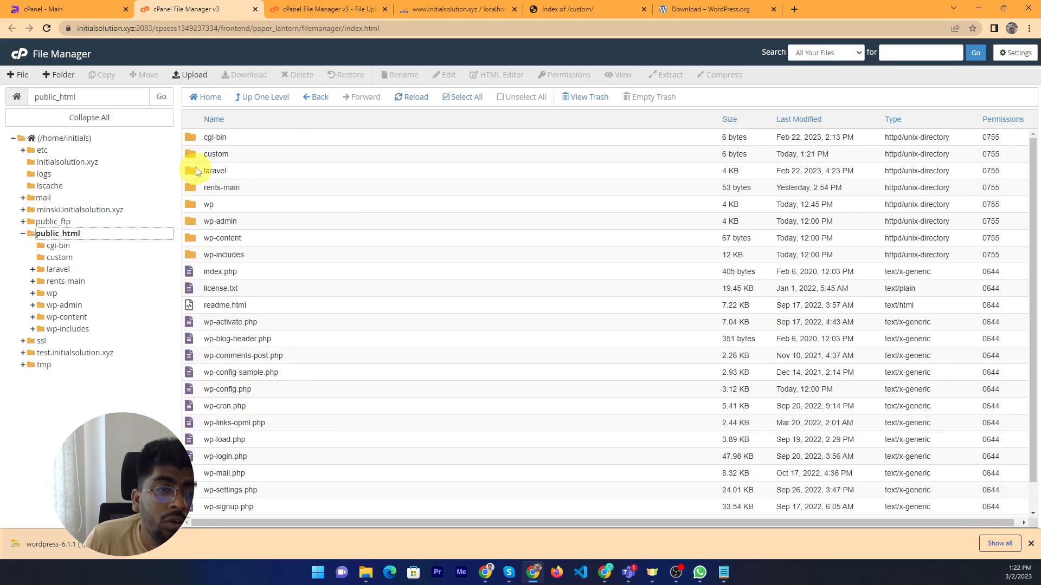
double_click(198, 155)
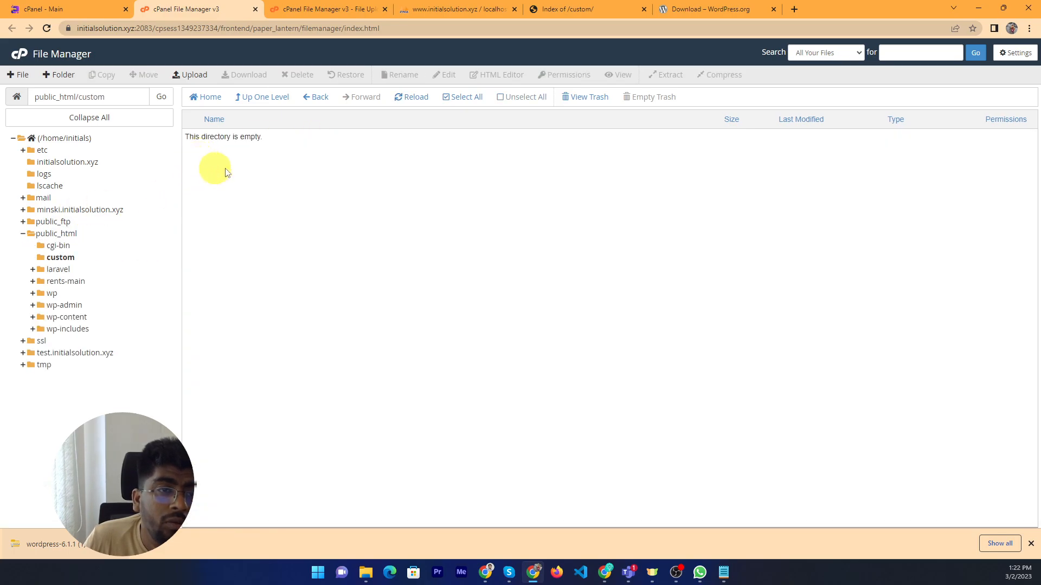
click(328, 10)
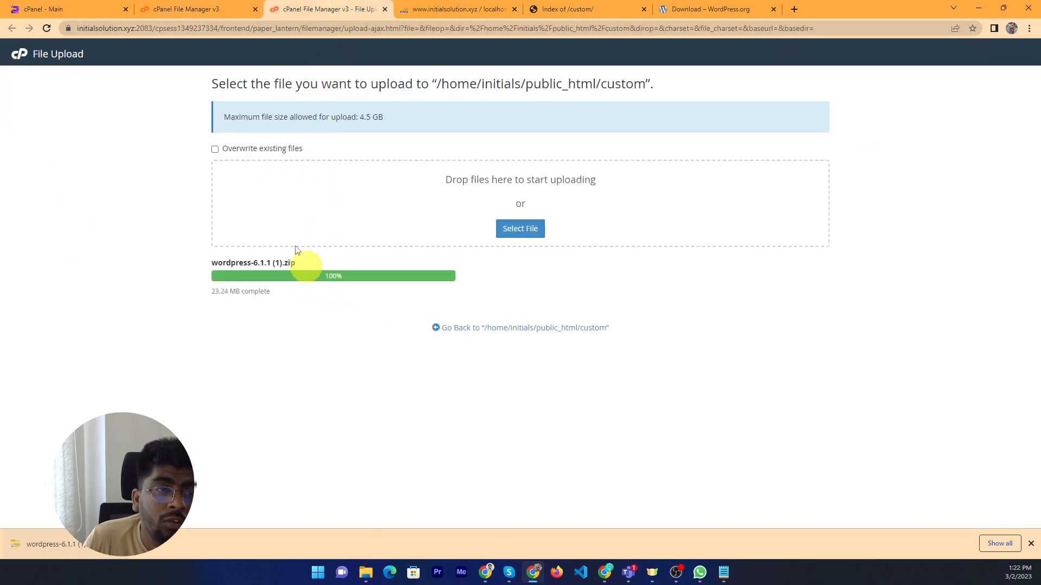
- Reload the custom folder's listing and extract wordpress-6.1.1 (1).zip into /public_html/custom
click(192, 10)
click(416, 99)
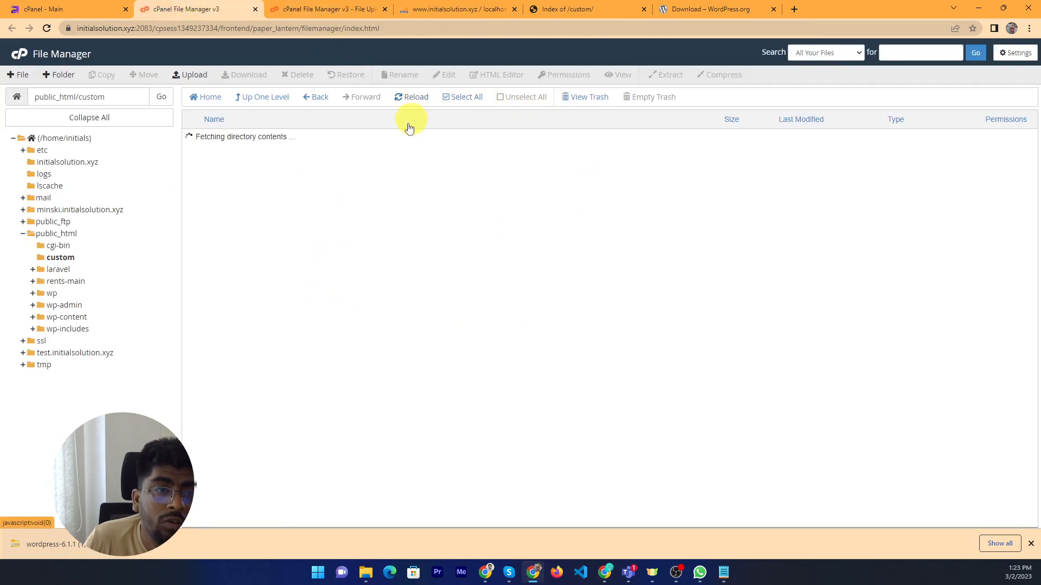
right_click(228, 138)
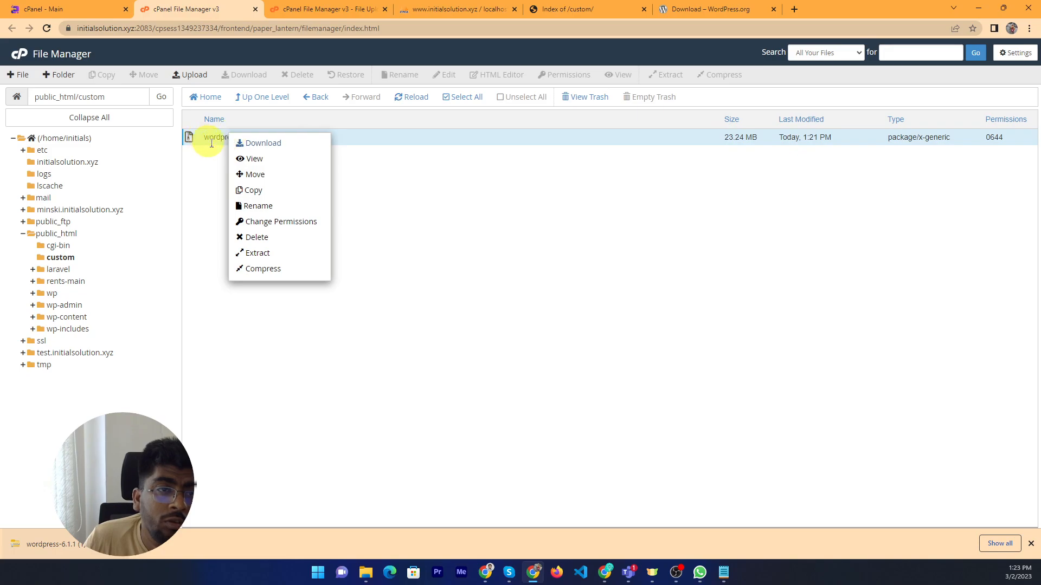
click(291, 260)
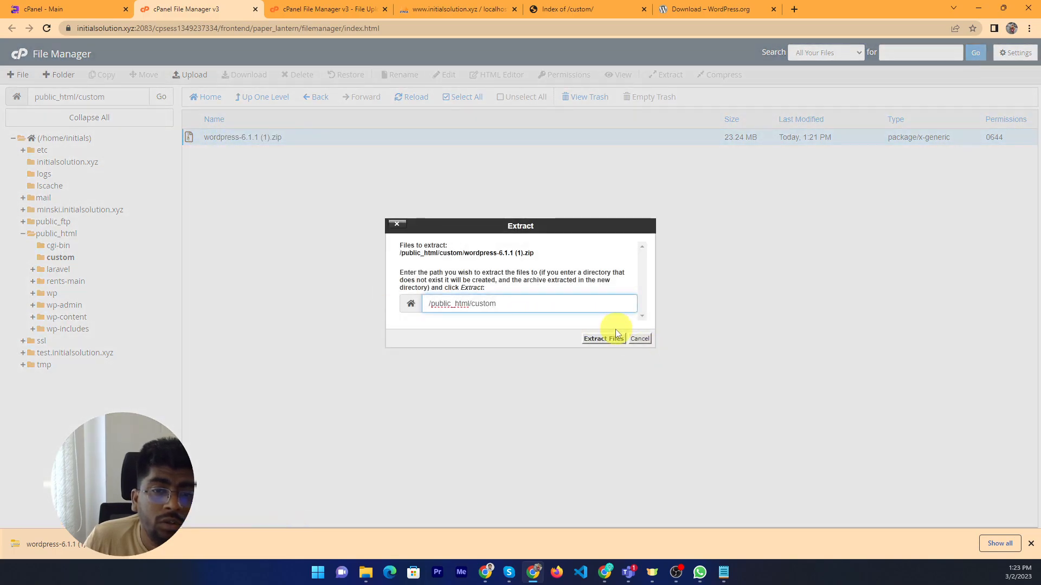
click(602, 338)
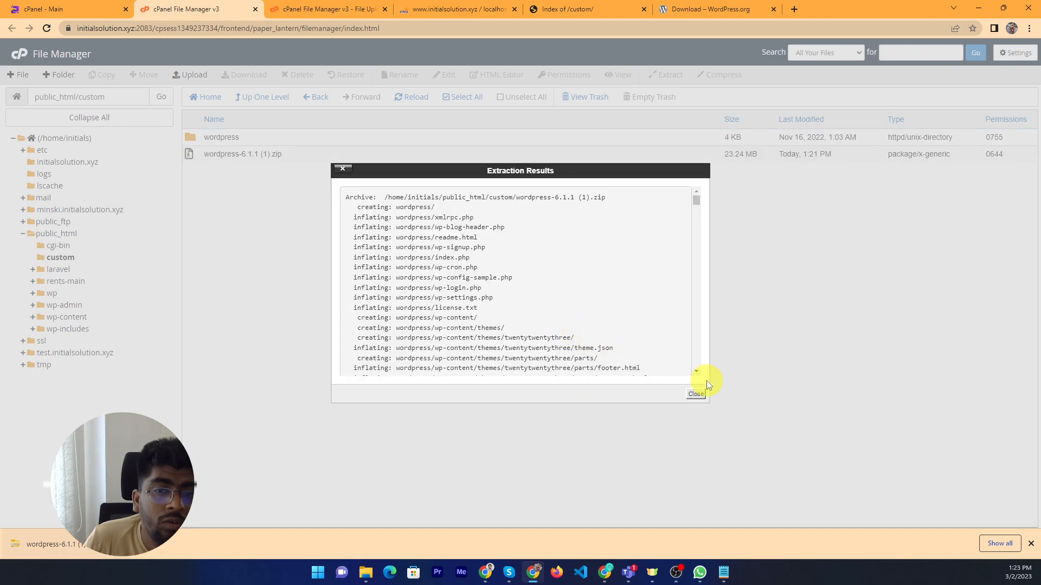
click(695, 392)
- Delete the wordpress-6.1.1 (1).zip archive from the custom folder, sending it to the trash
click(199, 154)
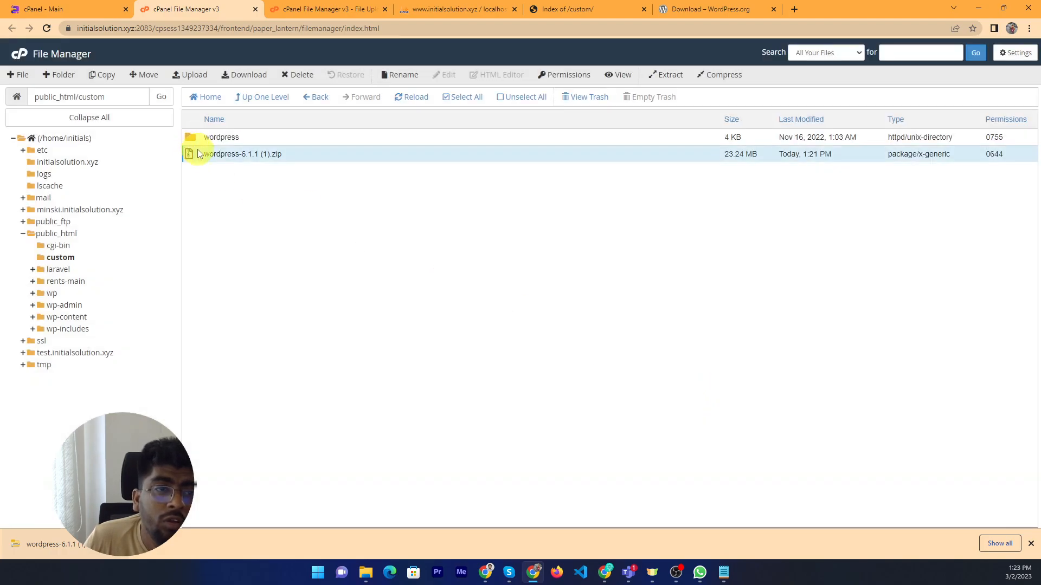
click(300, 74)
click(610, 317)
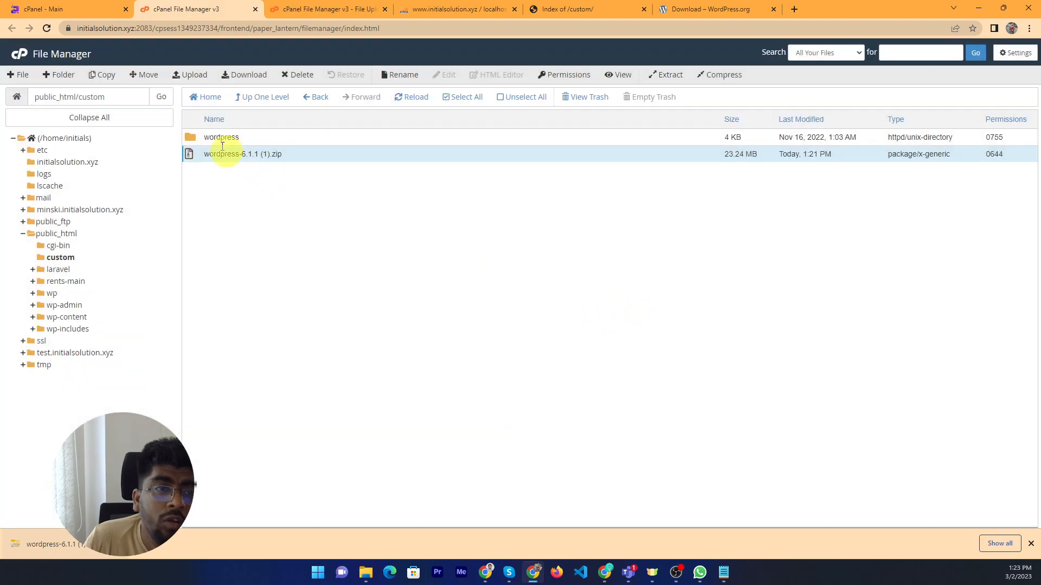
- Move all files and folders from the extracted wordpress folder up into /public_html/custom
double_click(193, 135)
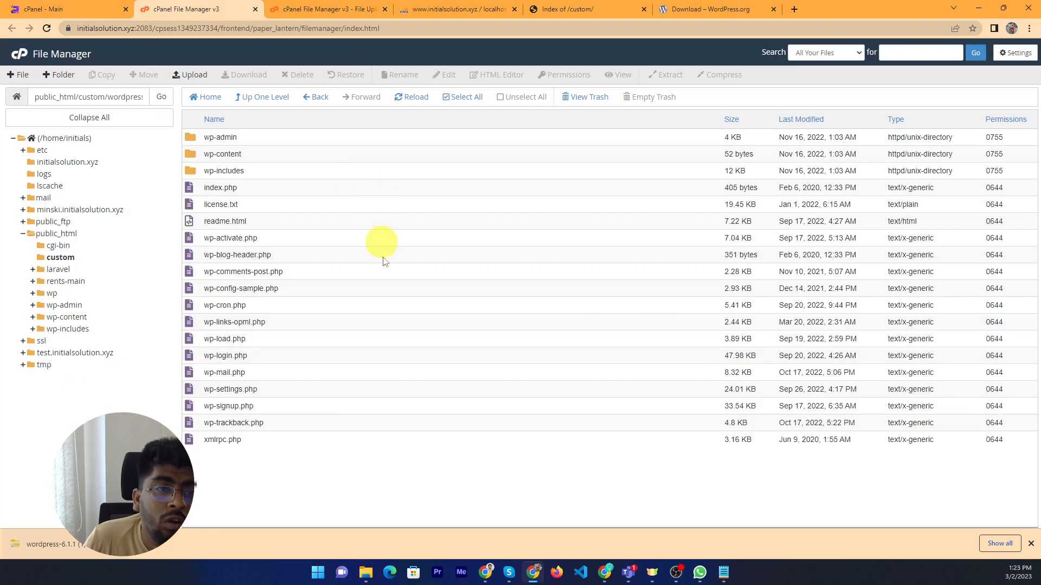
click(464, 98)
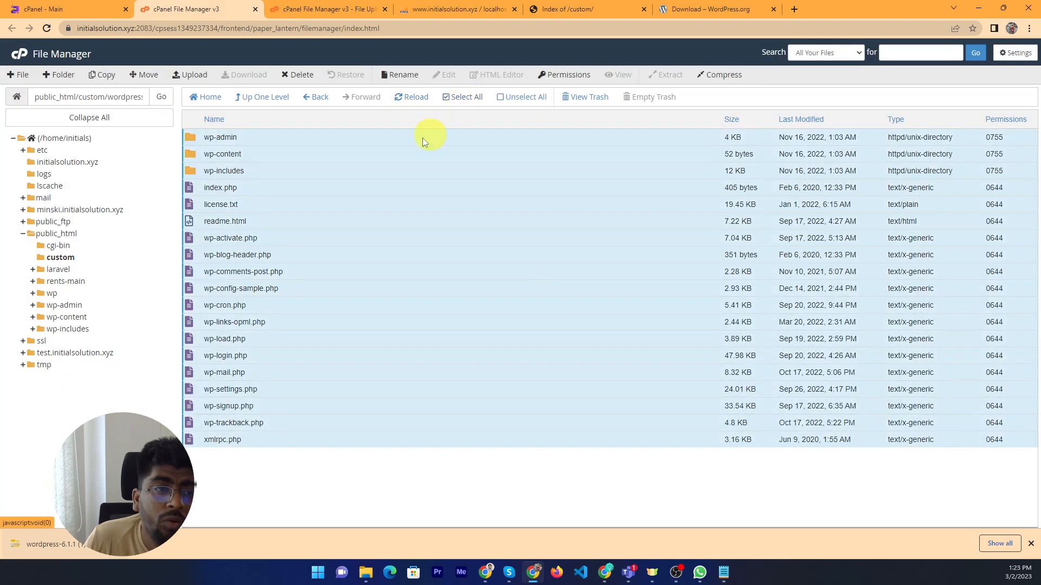
right_click(292, 142)
click(355, 151)
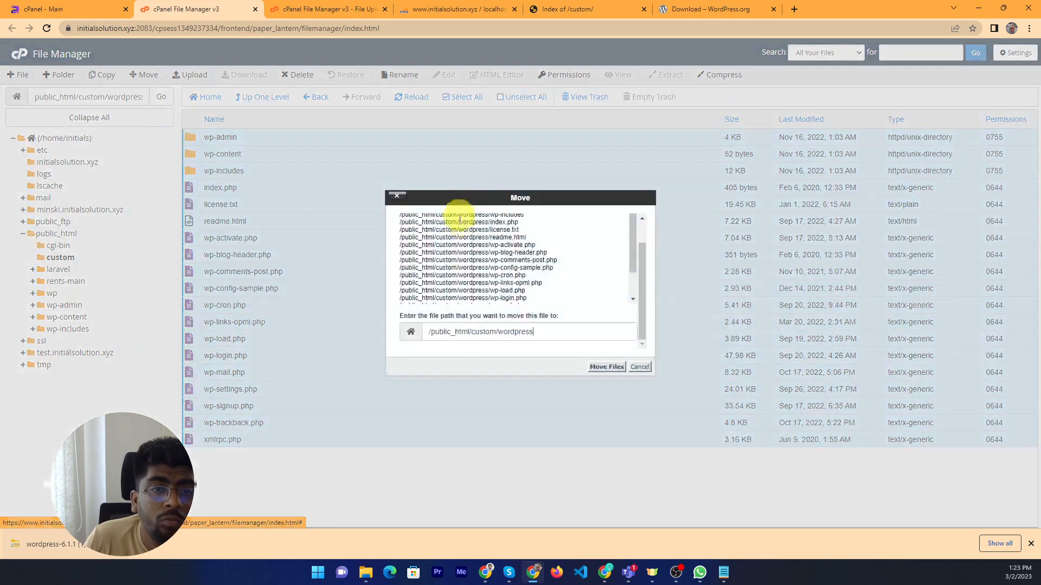
drag(514, 331, 580, 337)
key(BackSpace)
click(607, 367)
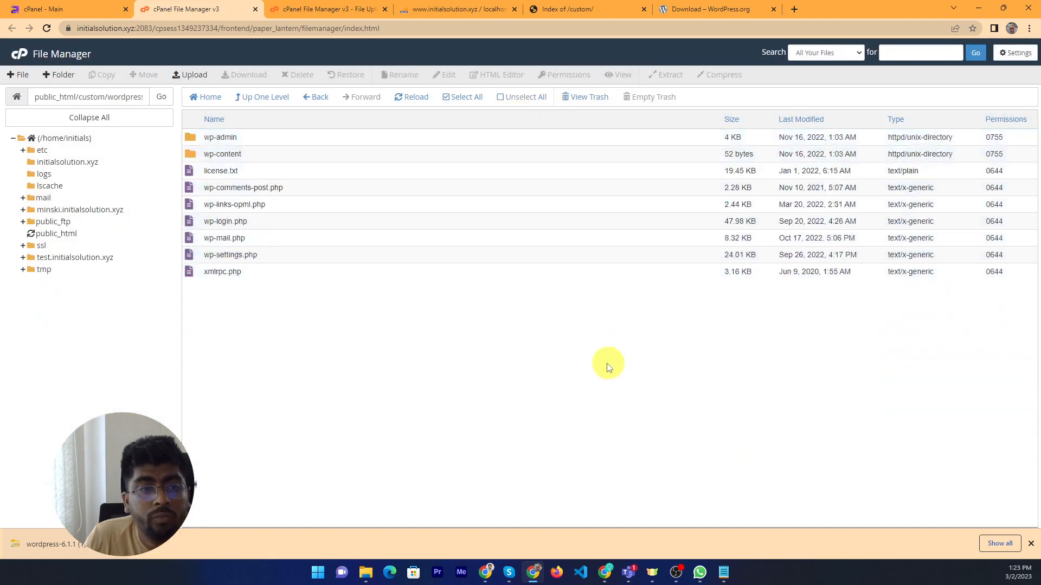
- Return to public_html/custom and move the emptied wordpress folder to the trash
click(60, 258)
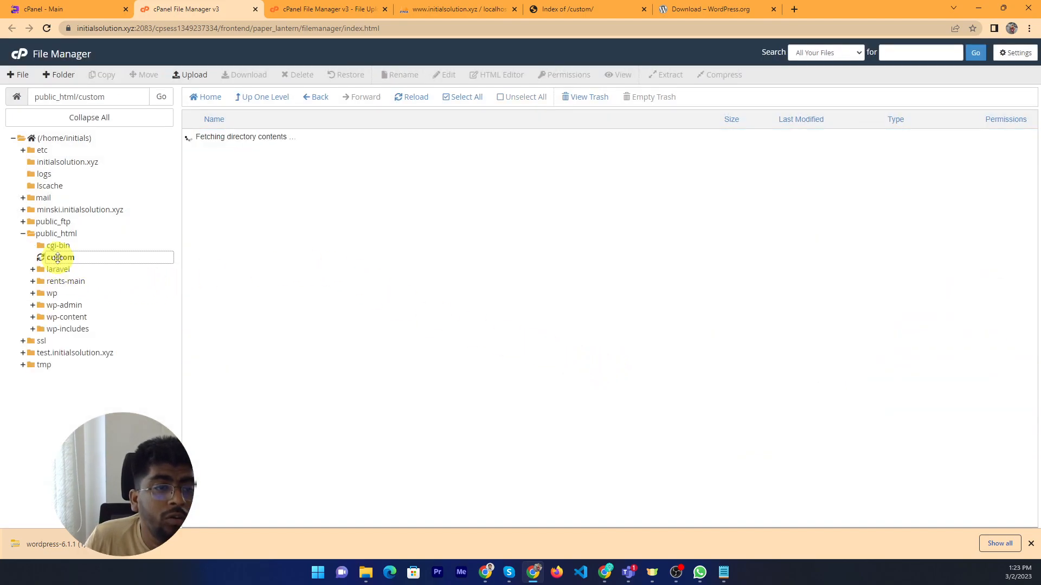
click(189, 140)
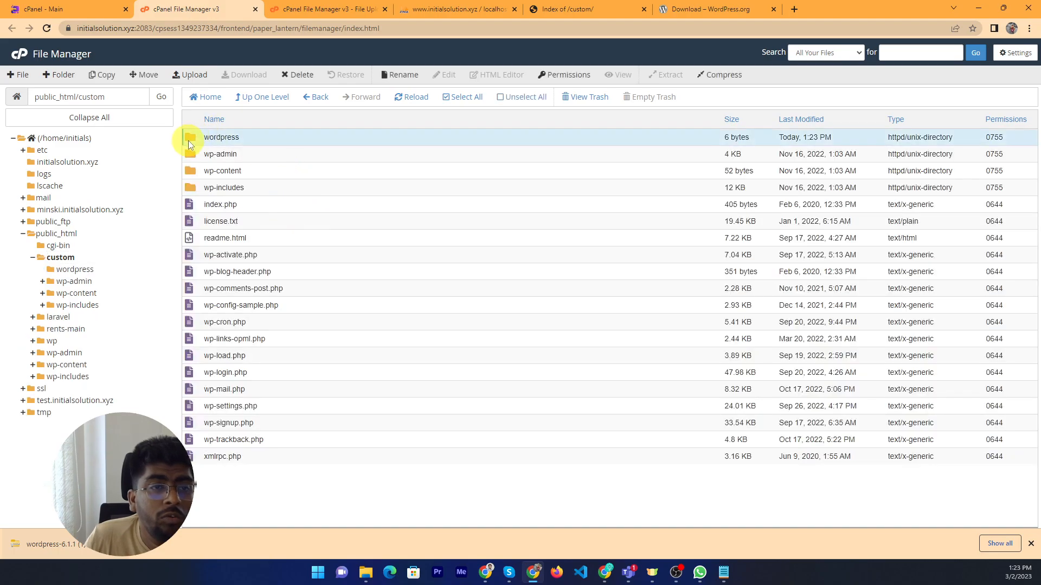
click(307, 79)
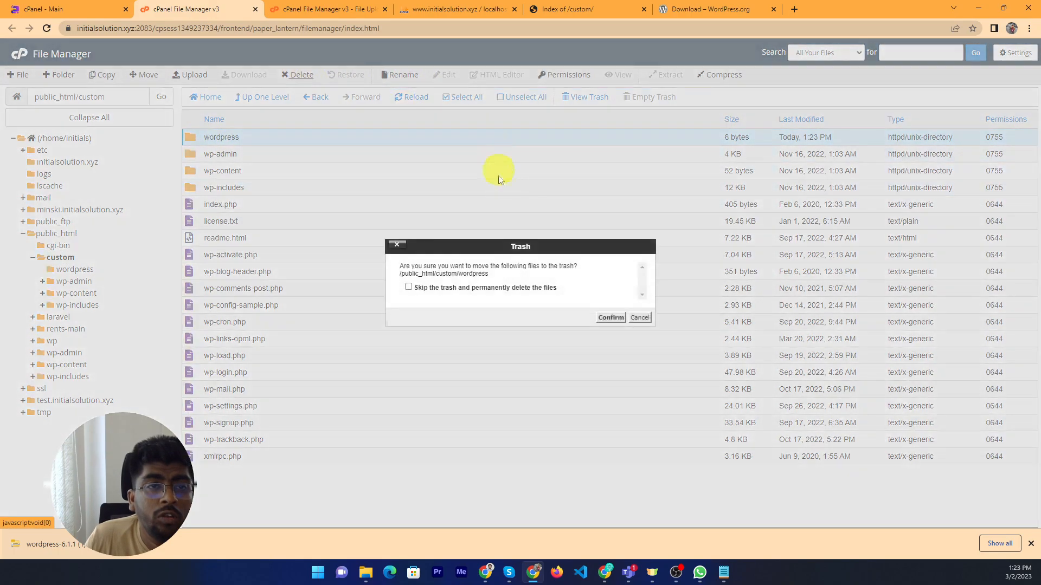
click(610, 319)
- Load initialsolution.xyz/custom/ in the site's browser tab and start the WordPress setup in English (United States)
click(578, 8)
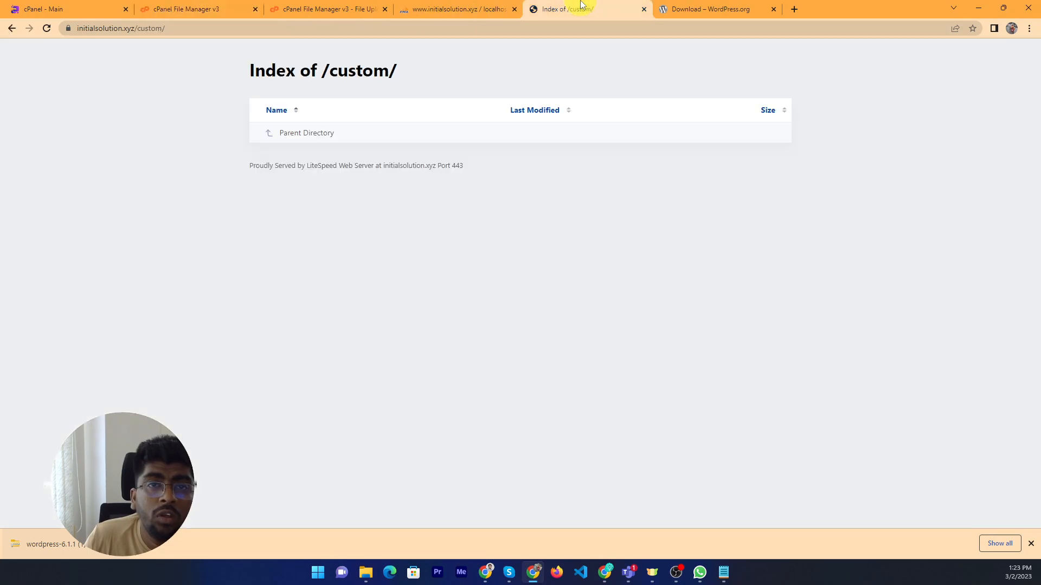
click(235, 30)
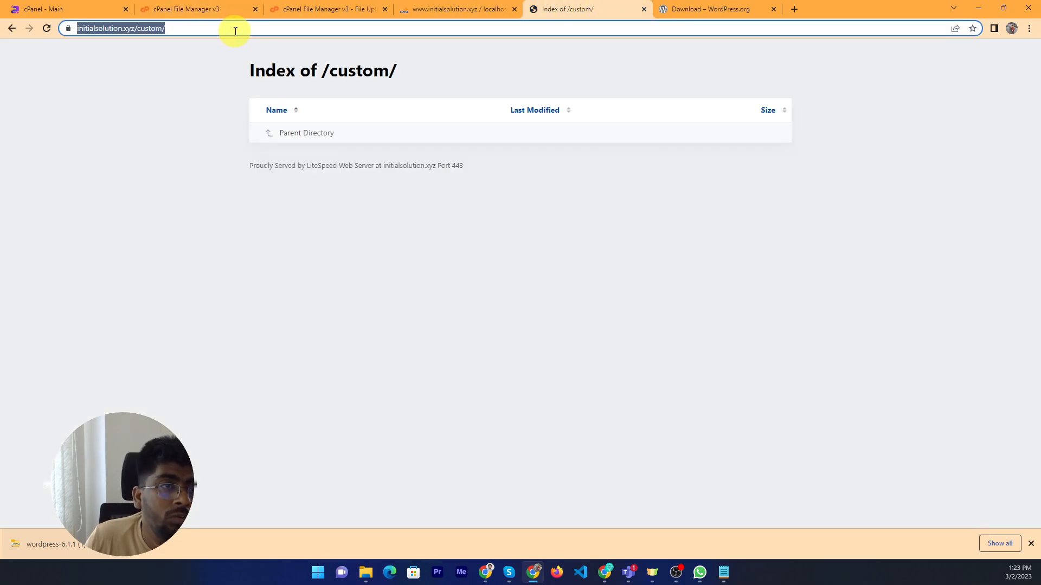
key(Return)
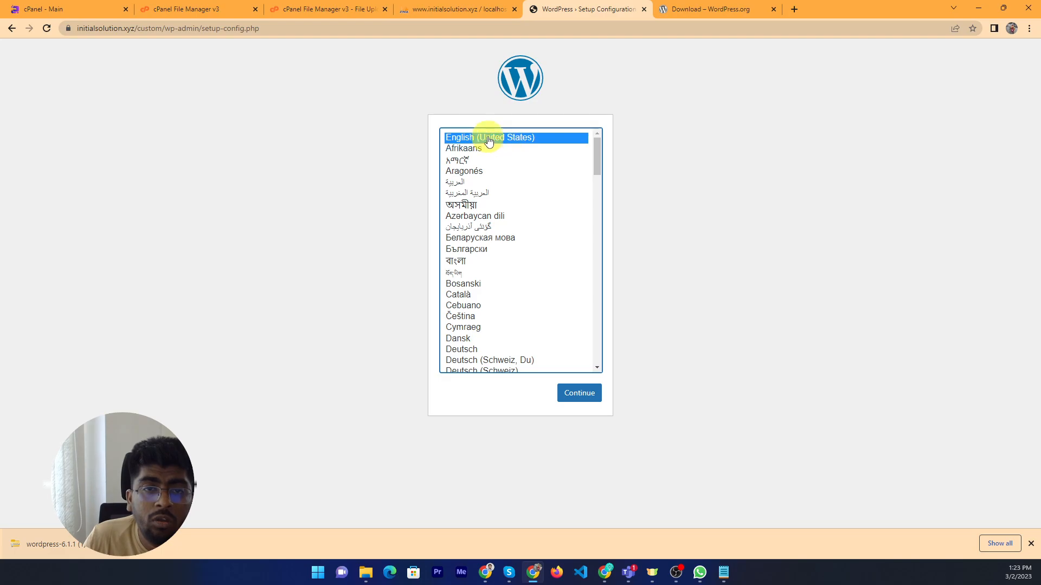
click(594, 390)
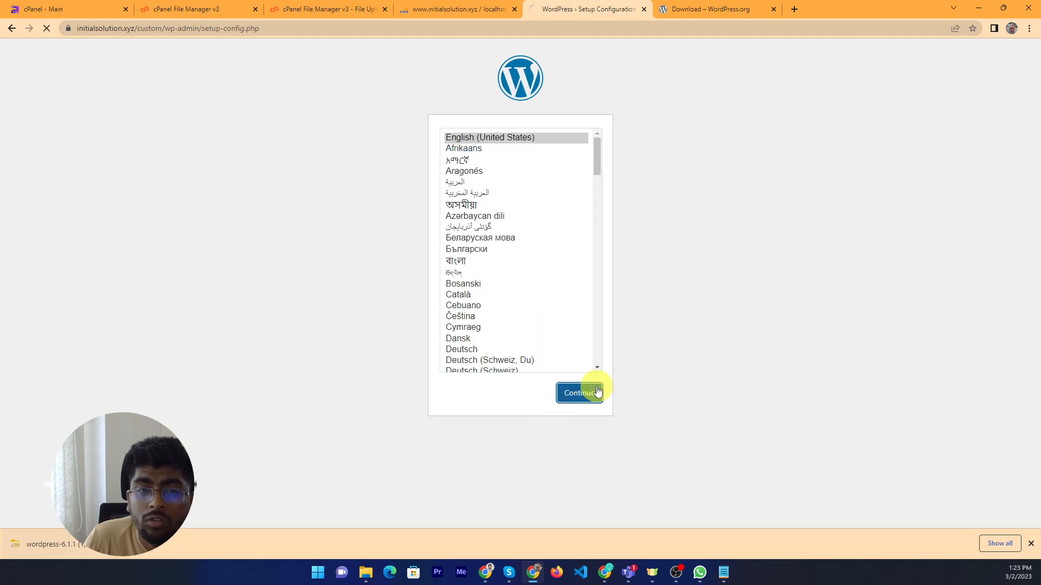
click(351, 327)
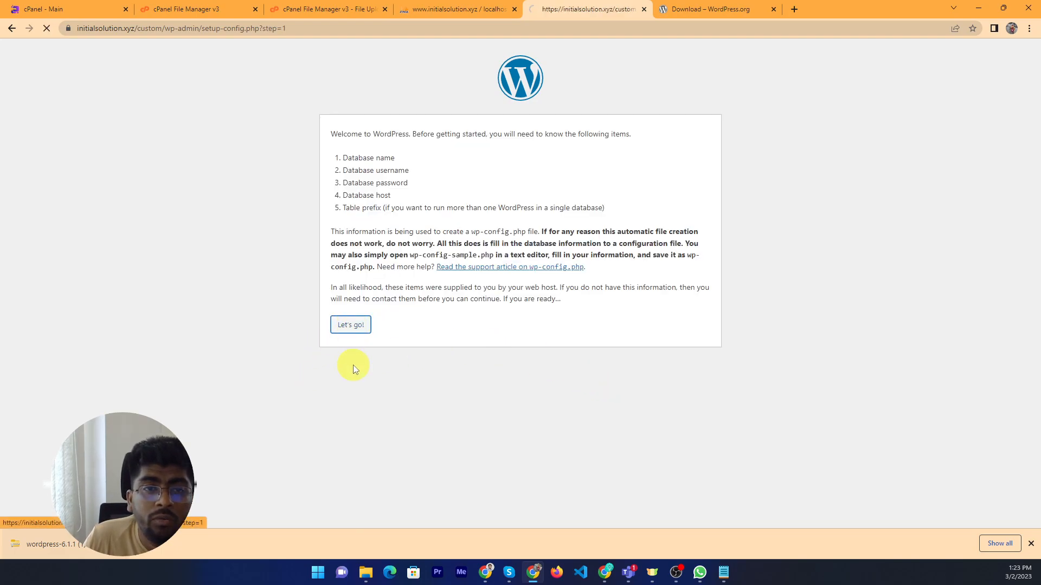
- Copy initials_custom from the access notes in Notepad and enter it as both the database name and the database username
click(476, 161)
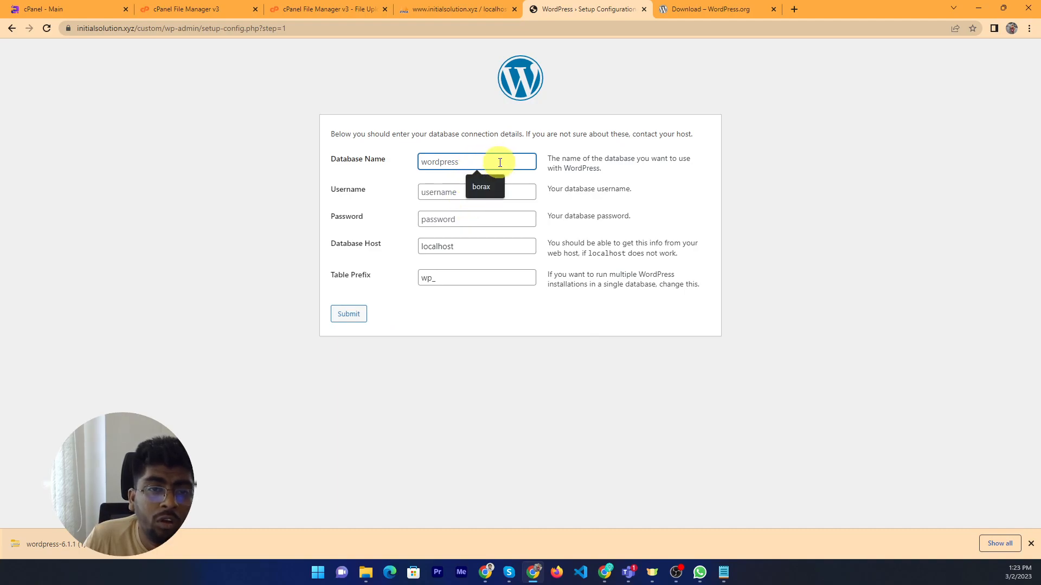
click(724, 573)
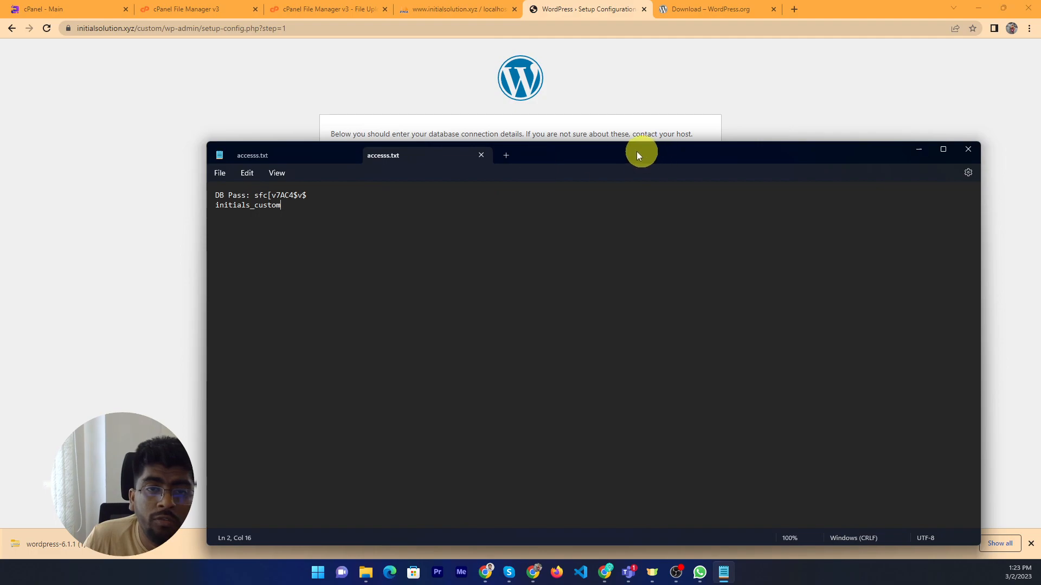
drag(642, 155, 945, 184)
drag(620, 240, 554, 240)
key(ctrl+c)
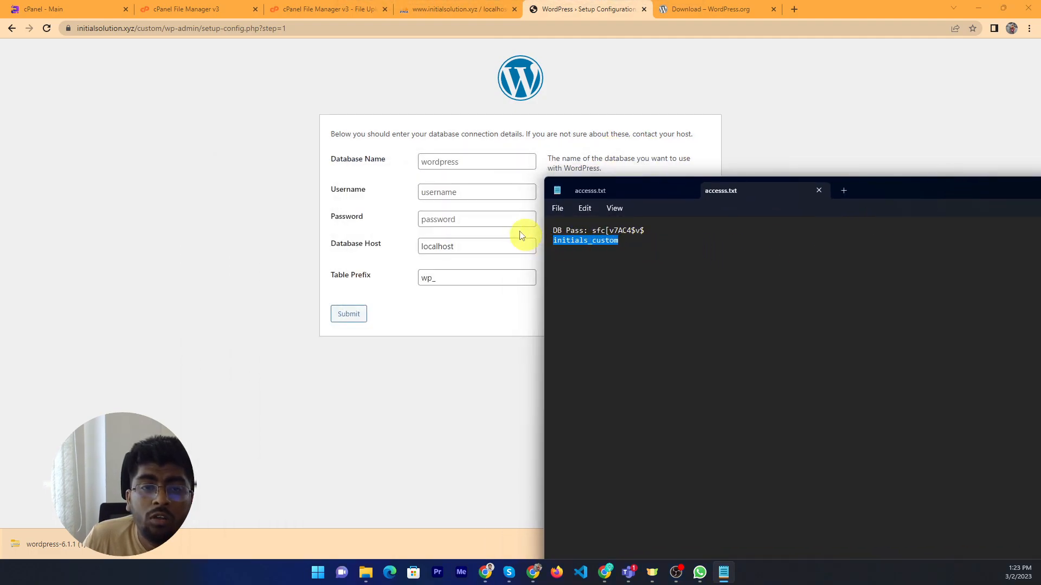
click(456, 162)
key(ctrl+v)
click(441, 189)
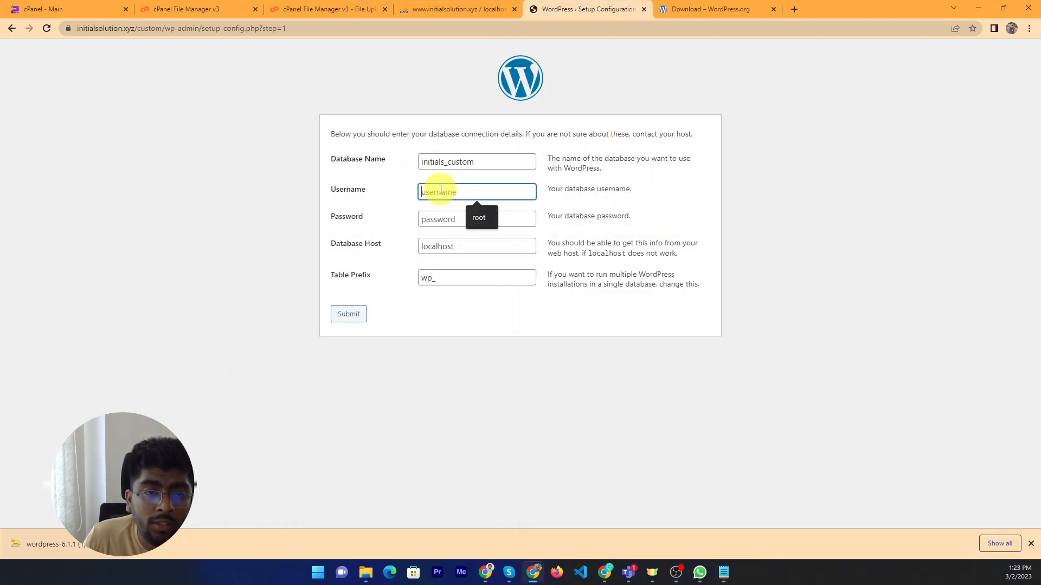
key(ctrl+v)
click(488, 163)
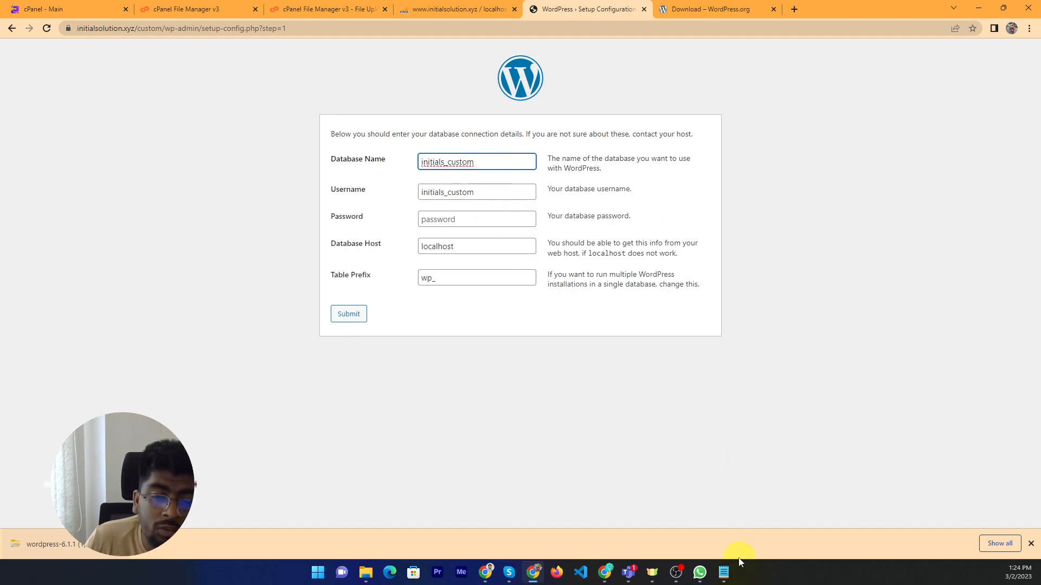
- Copy the database password from the access notes in Notepad into the setup form's Password field
click(724, 572)
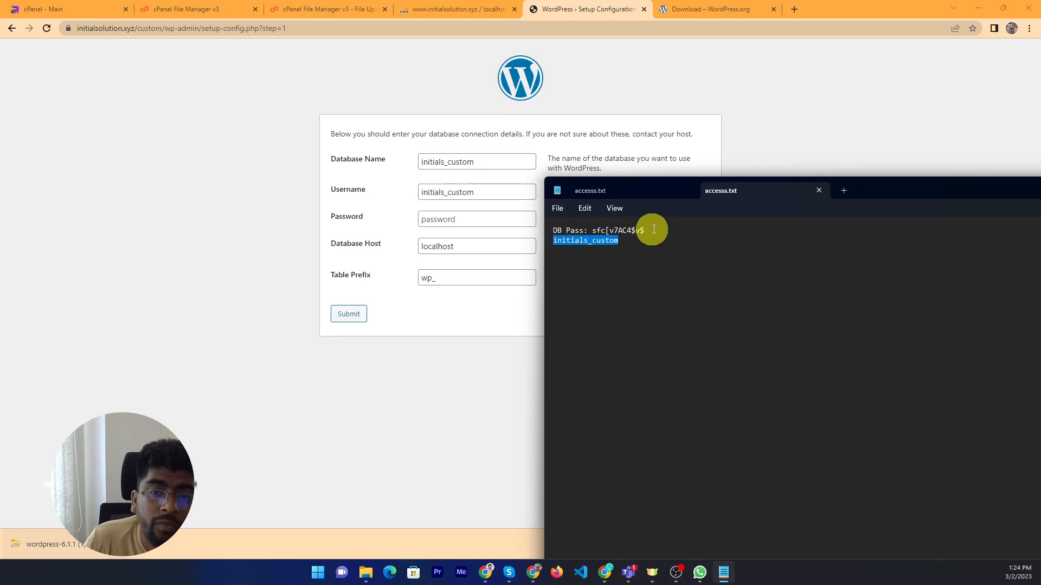
drag(650, 230, 593, 229)
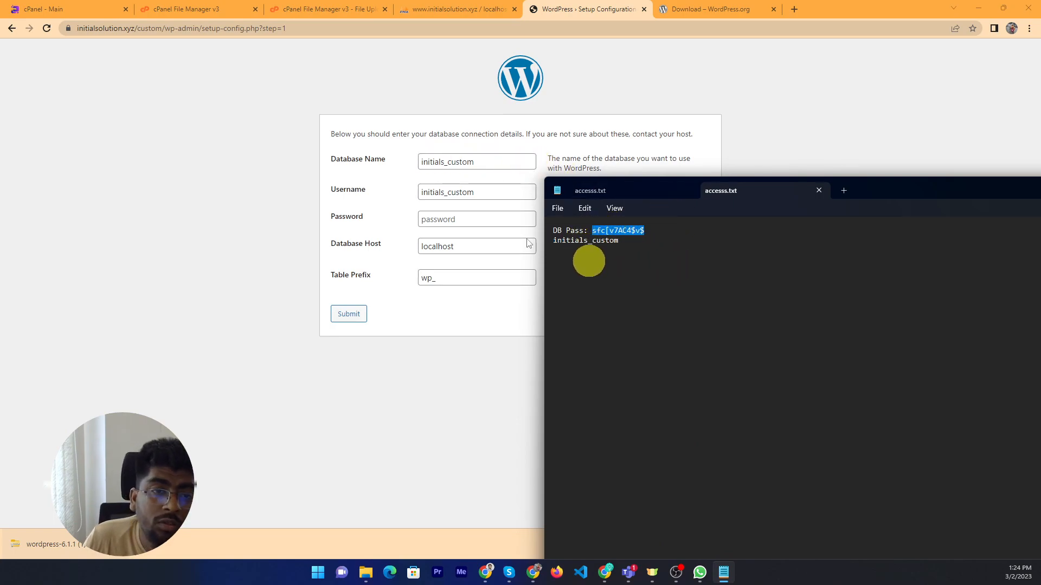
click(233, 179)
key(ctrl+v)
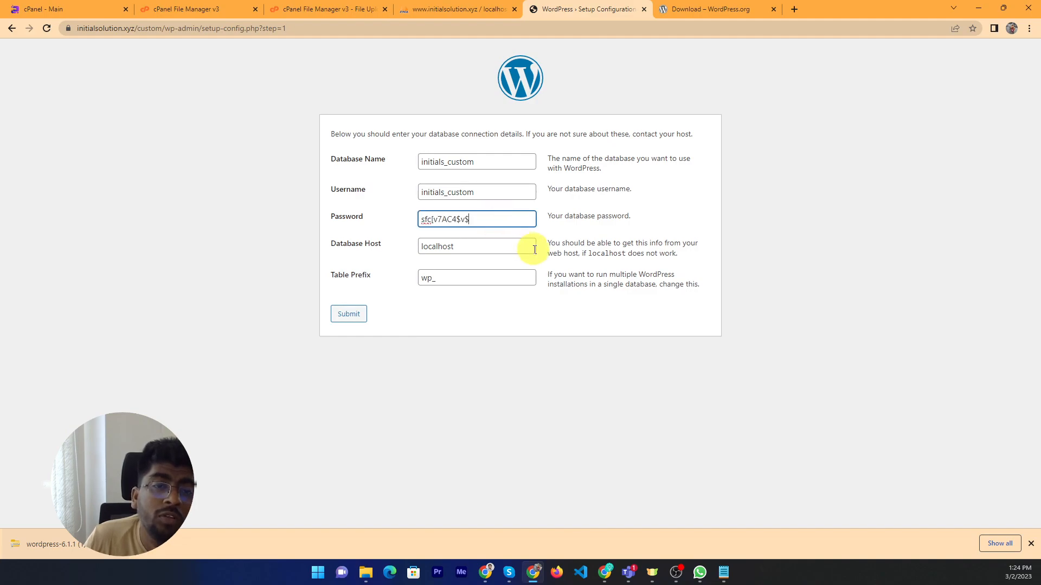
- Keep localhost as the database host and wp_ as the table prefix, submit the connection details and run the installation
click(491, 246)
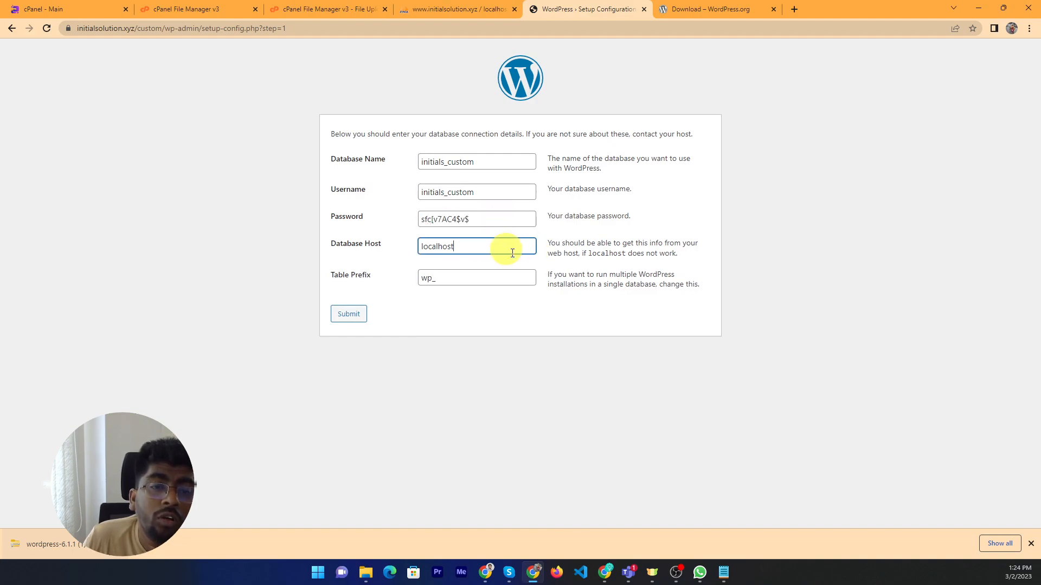
click(425, 281)
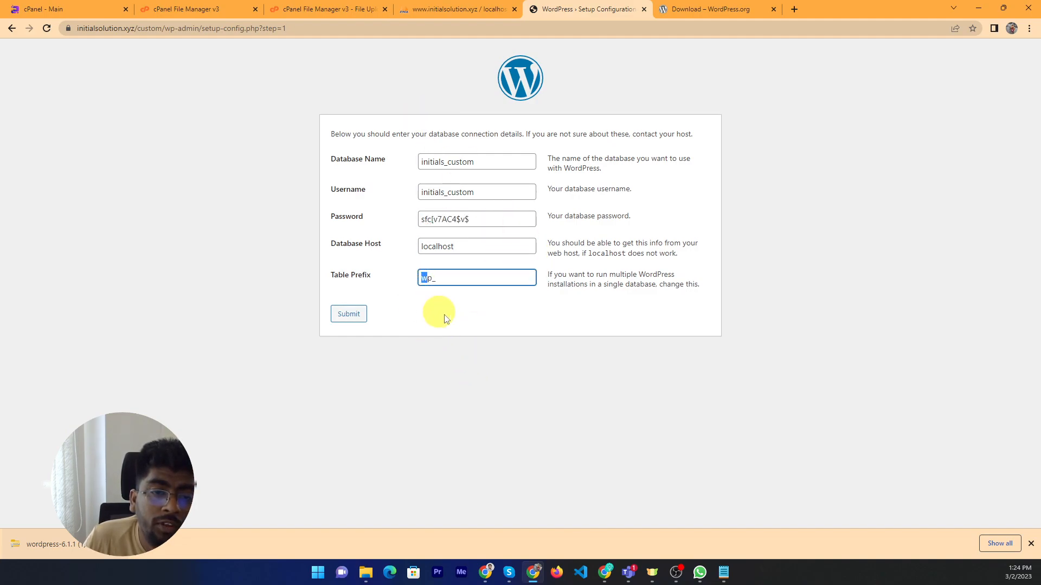
click(351, 315)
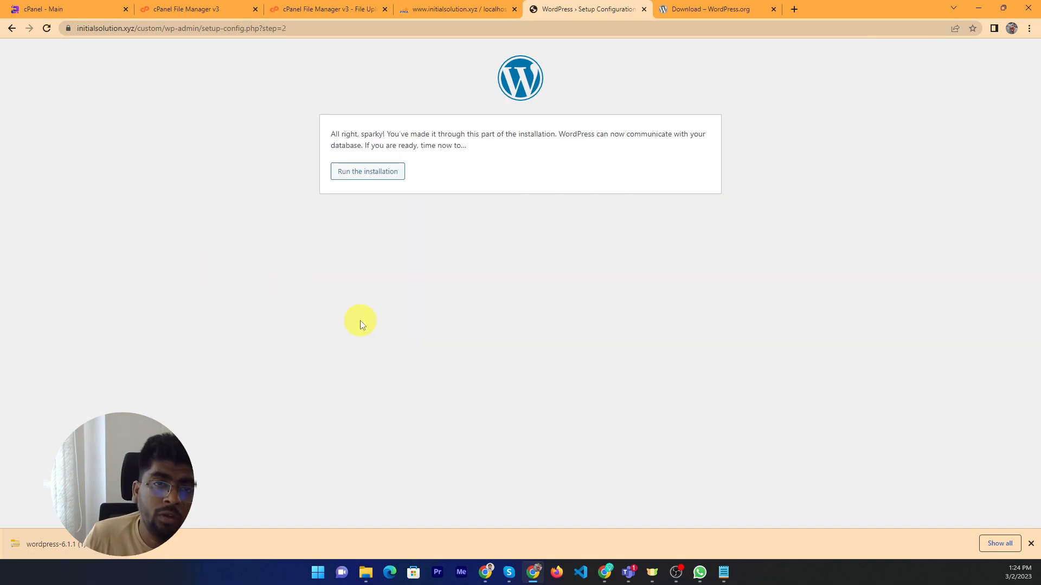
click(388, 178)
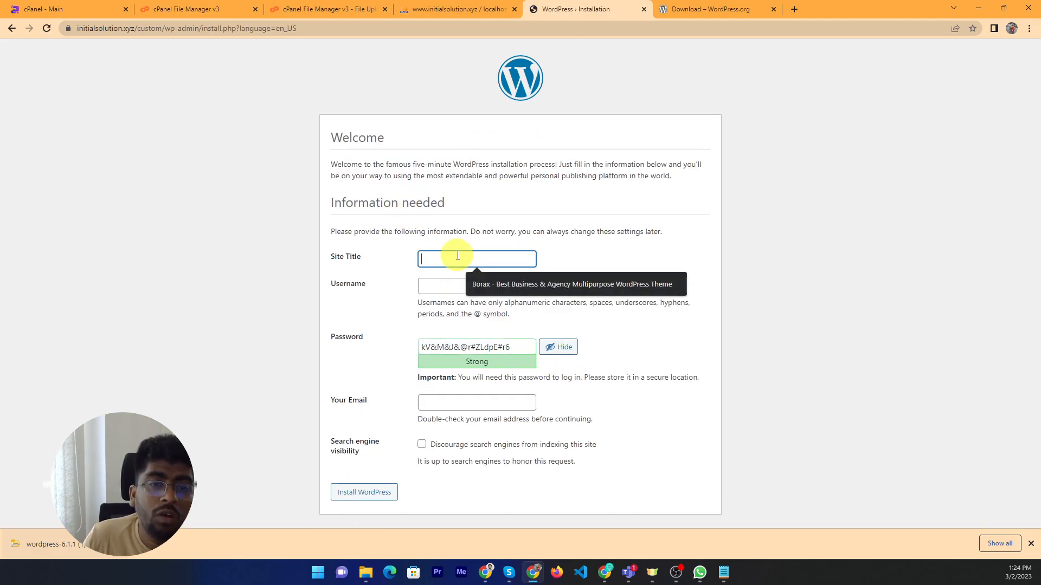
- Set the site title to "Borax - Best Business & Agency Multipurpose WordPress Theme" and the username to admin
click(537, 283)
click(458, 285)
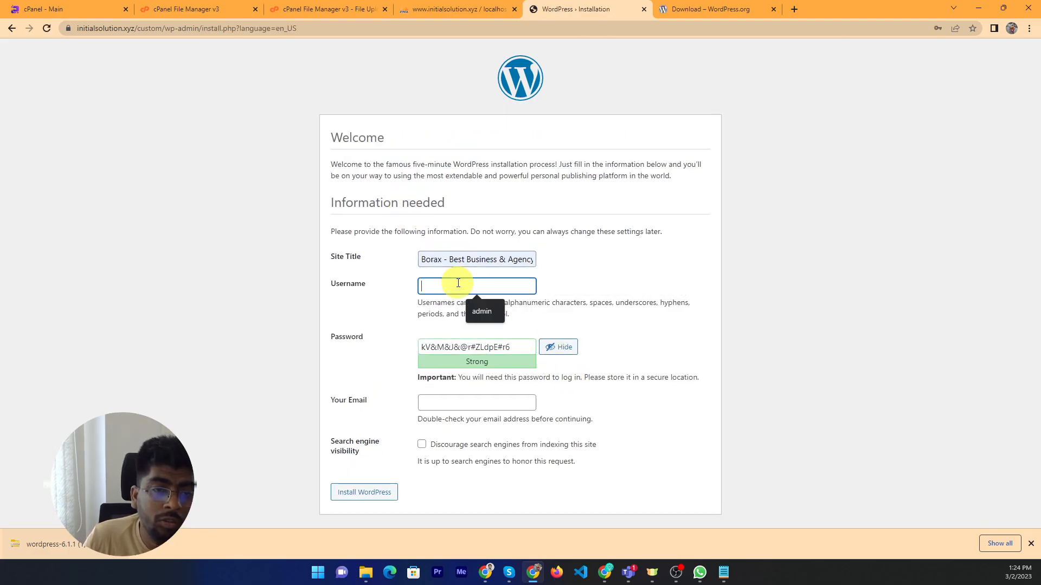
click(491, 310)
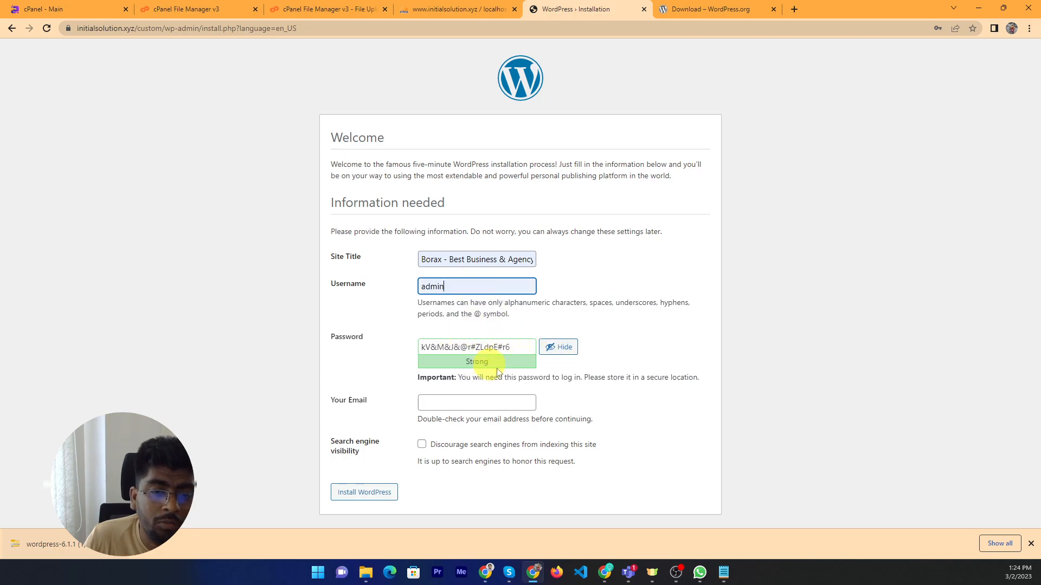
- Fill in the administrator's e-mail, discourage search engines from indexing the site, and install WordPress
click(477, 406)
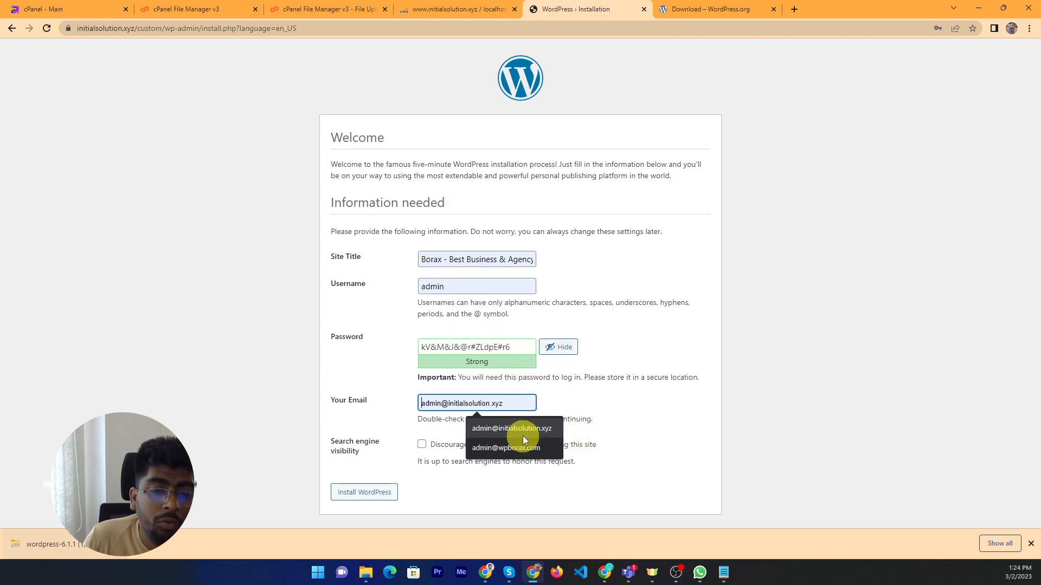
click(529, 431)
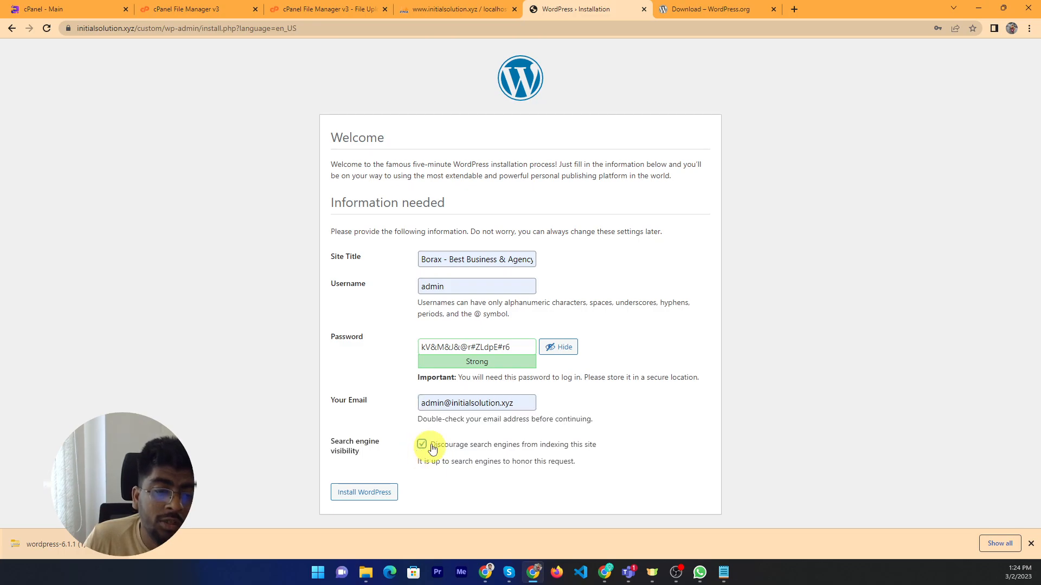
click(370, 505)
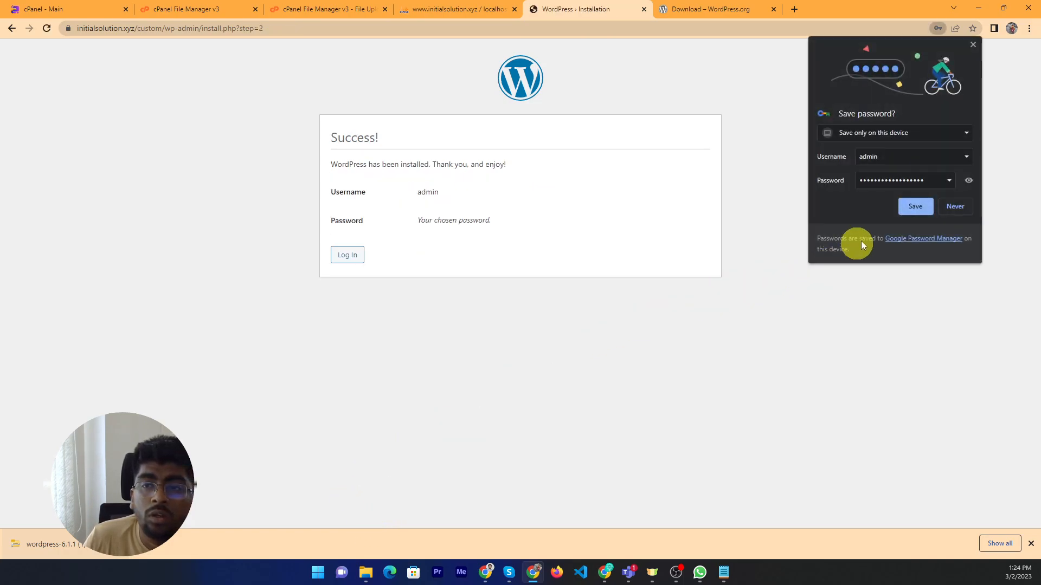
- Save the admin account's password in the browser and log in to the WordPress dashboard with it
click(918, 208)
click(348, 262)
click(581, 253)
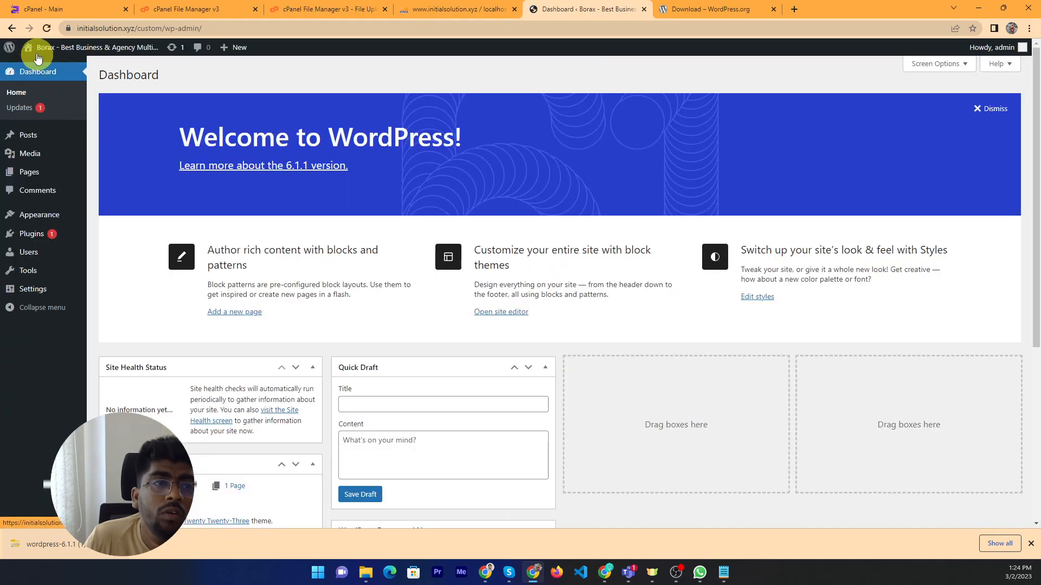
- Open the new site's front page in a separate browser tab and examine its default content
ctrl+click(41, 66)
click(691, 5)
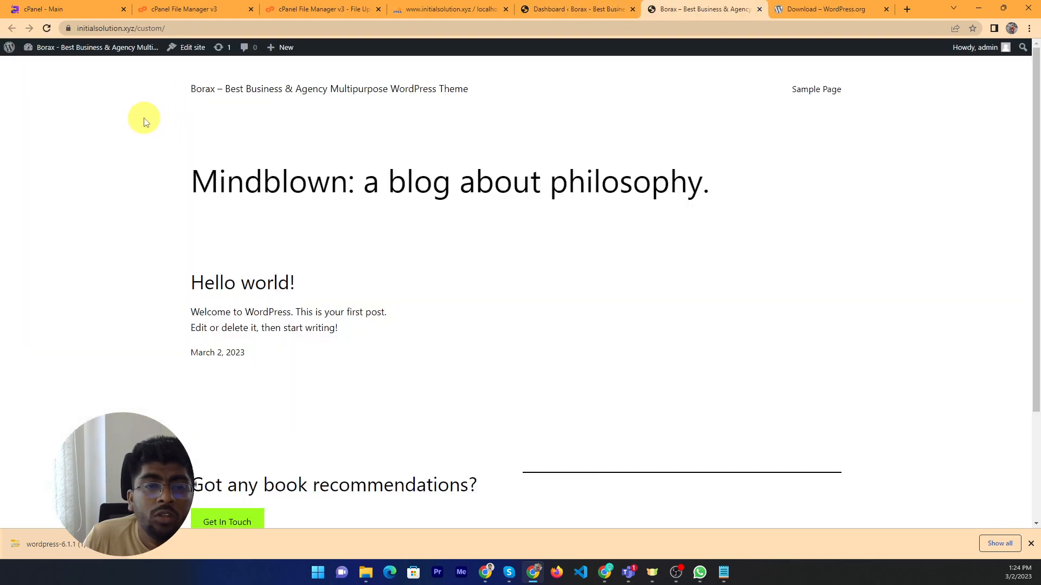
drag(144, 116, 313, 340)
scroll(473, 373, down, 2)
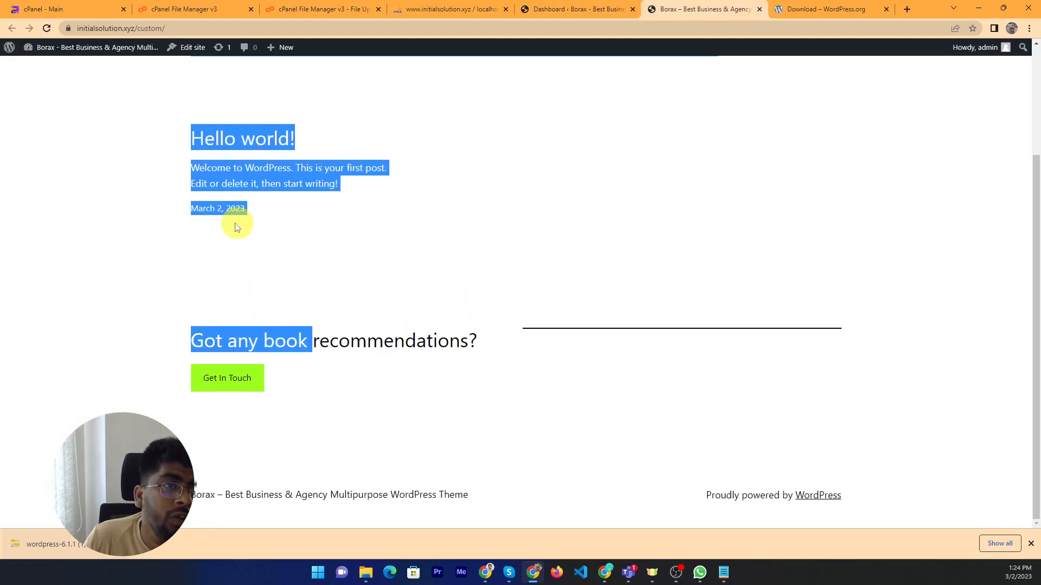